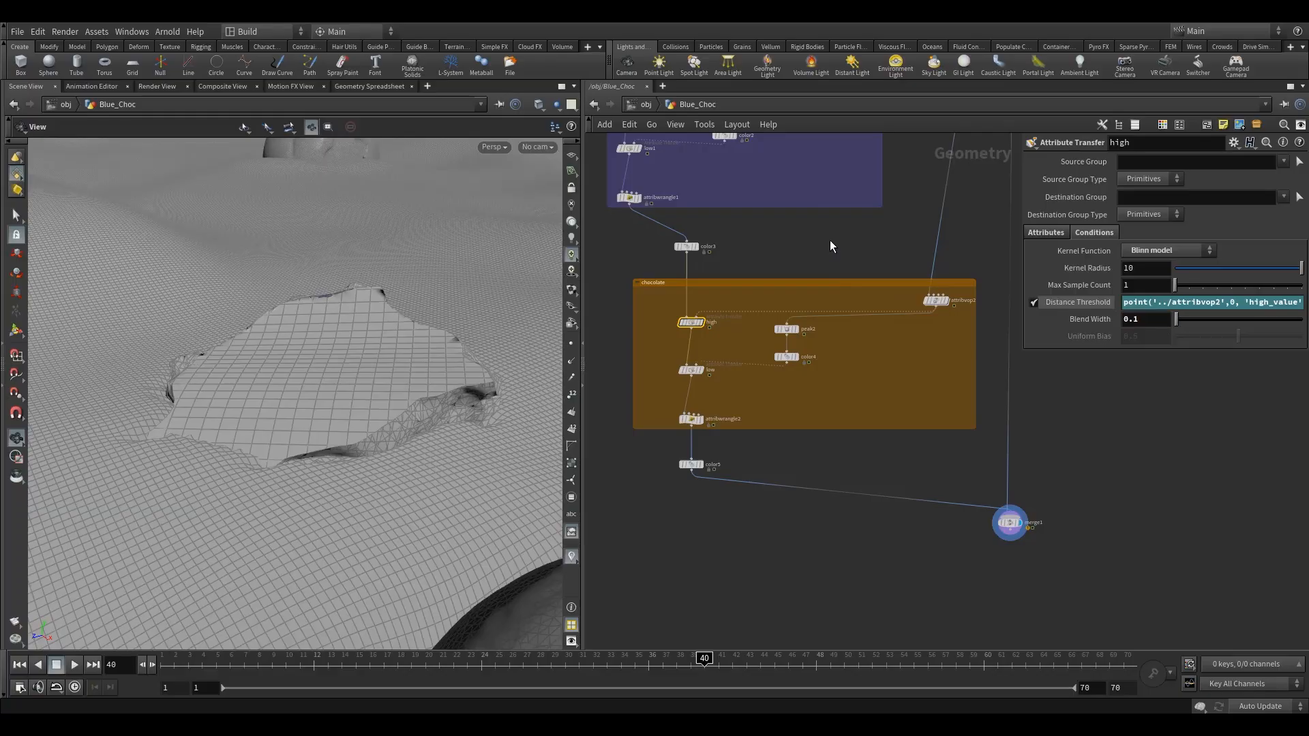
Change the Destination Max of the fit2 range feeding high_value inside the chocolate section's attribvop2 node
drag(371, 479, 286, 409)
middle_drag(938, 346, 866, 380)
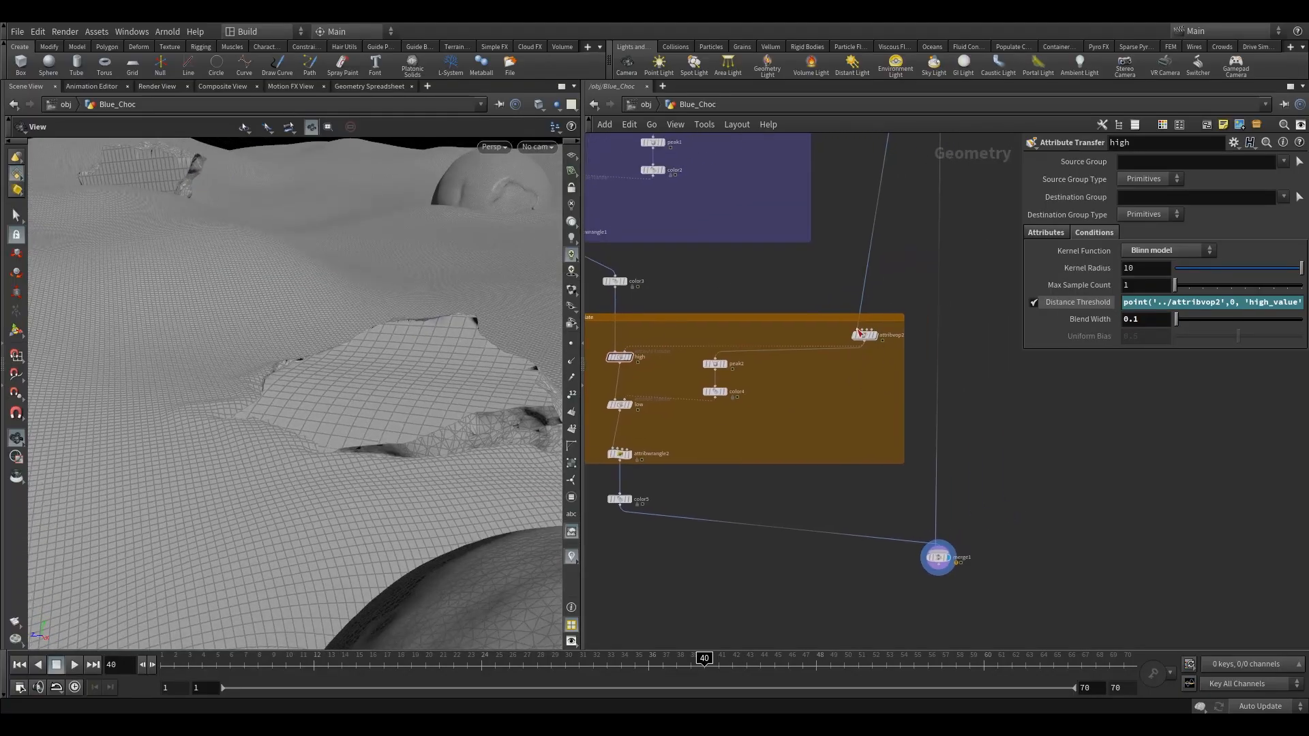
double_click(866, 338)
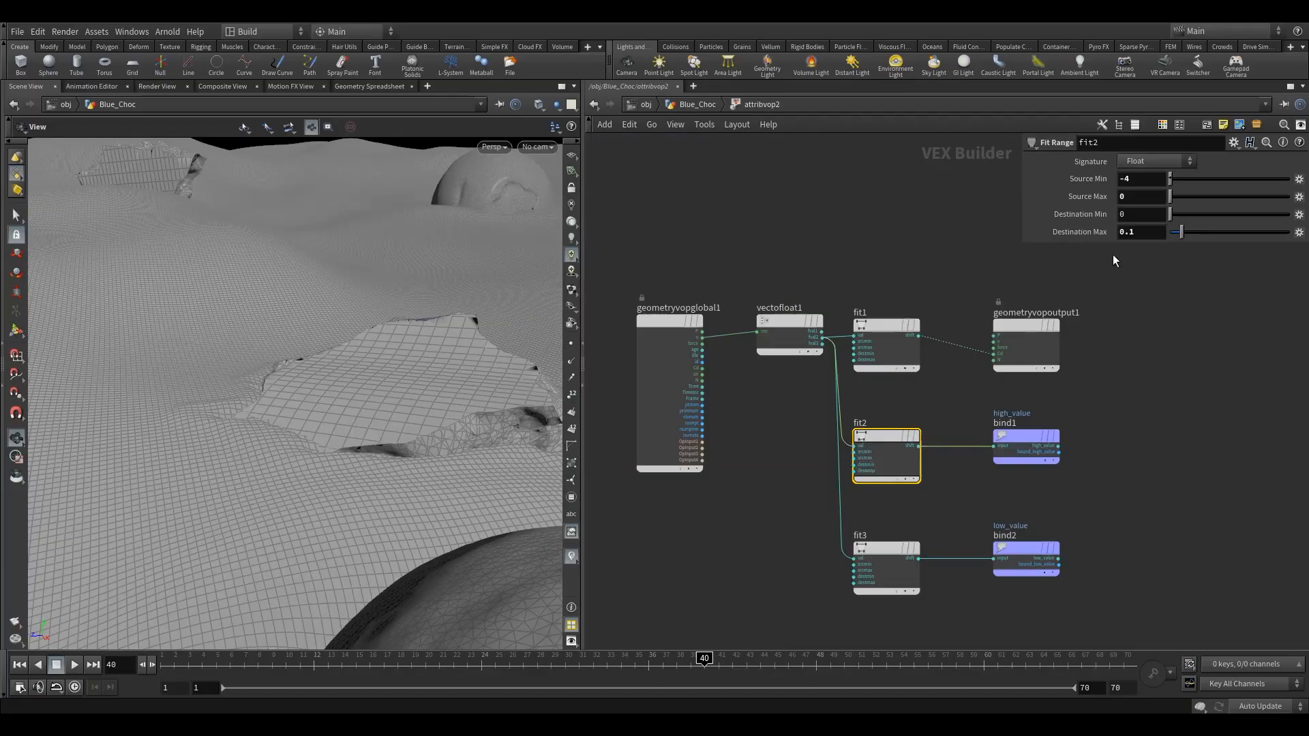
text(01)
key(Return)
drag(276, 463, 361, 426)
click(697, 104)
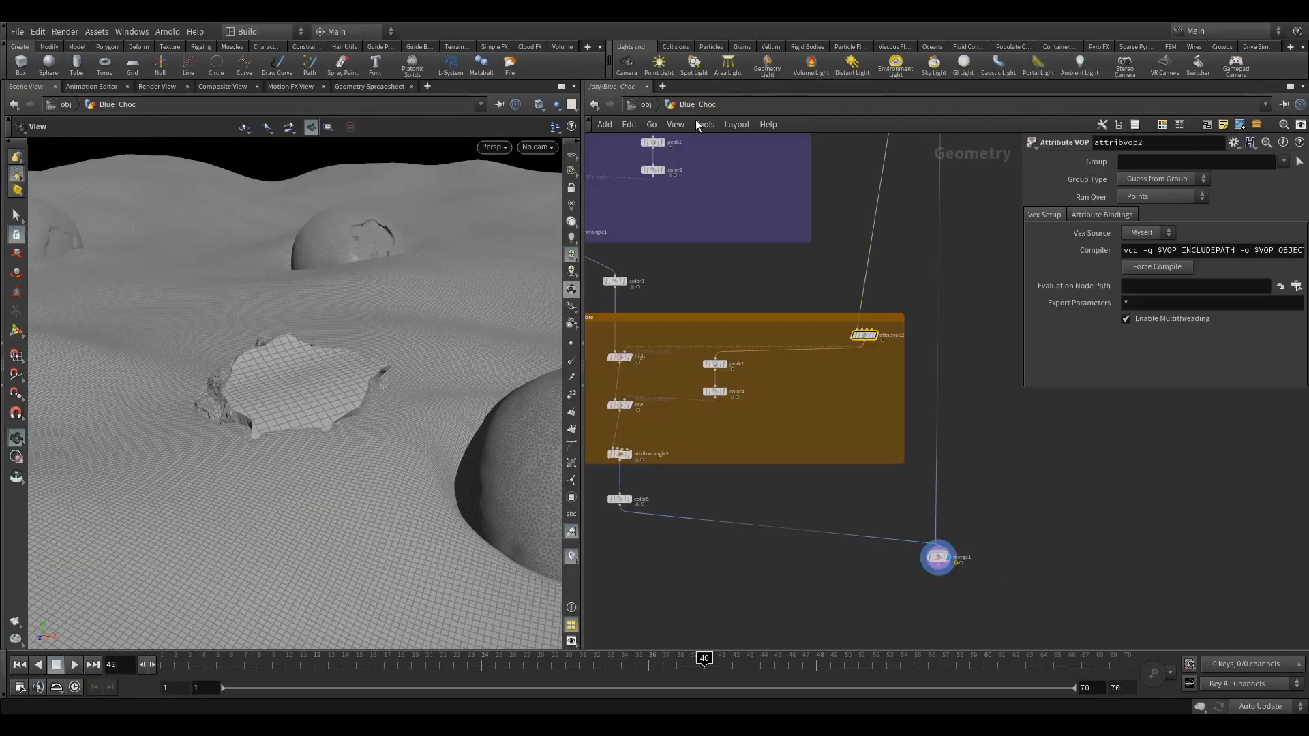
middle_drag(723, 289, 771, 272)
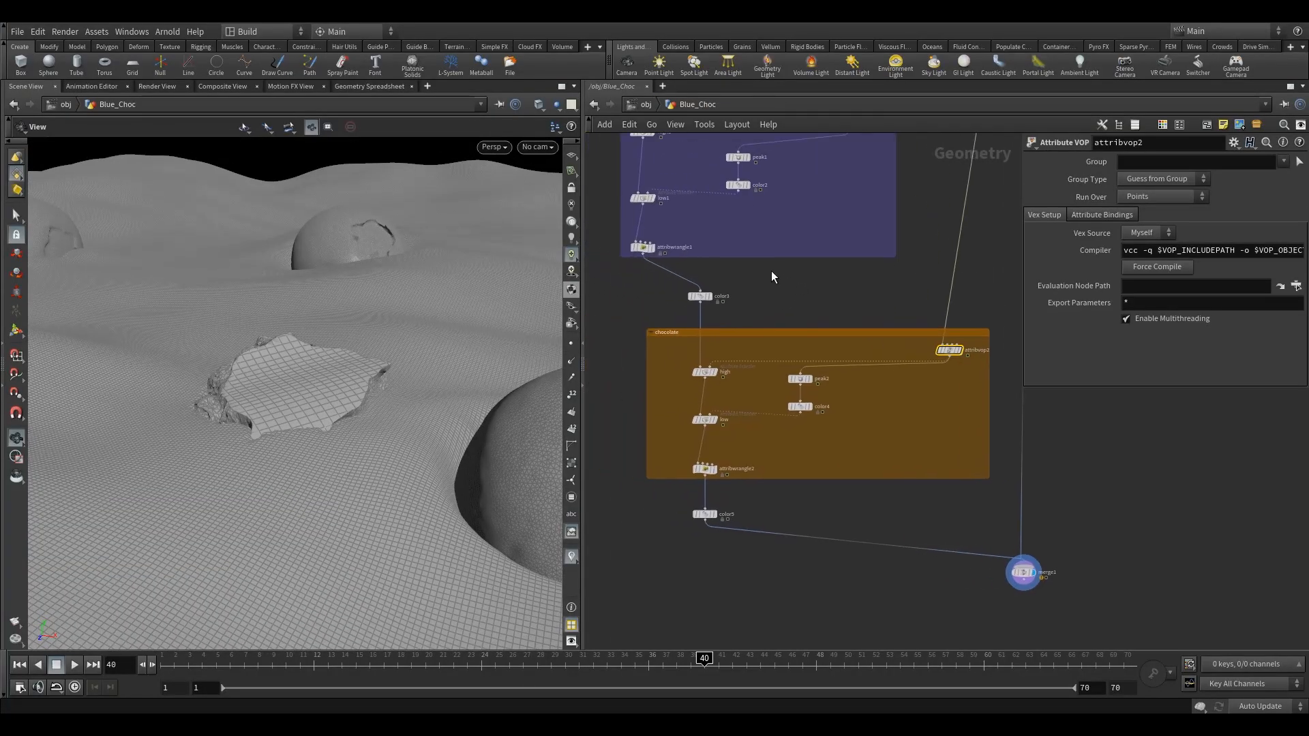
Switch to the mat network and add an Arnold Material Builder
click(645, 104)
click(682, 105)
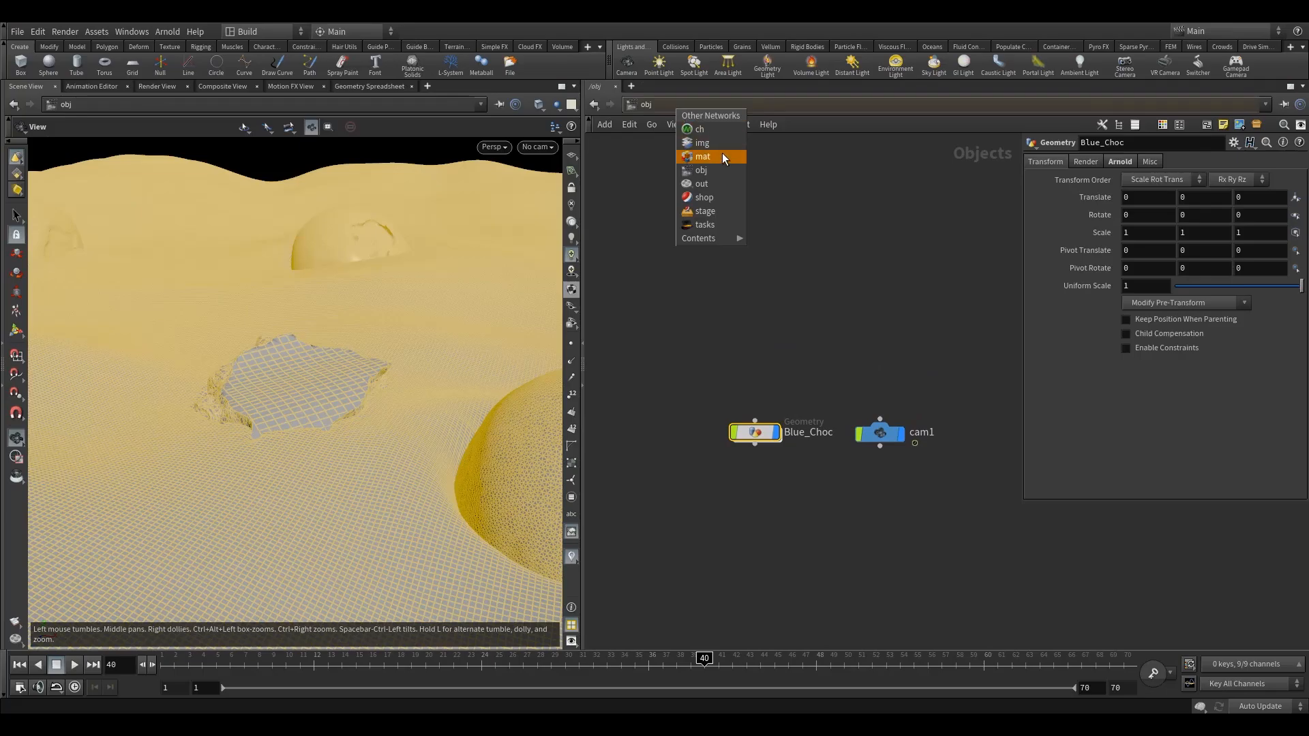
click(723, 158)
click(775, 375)
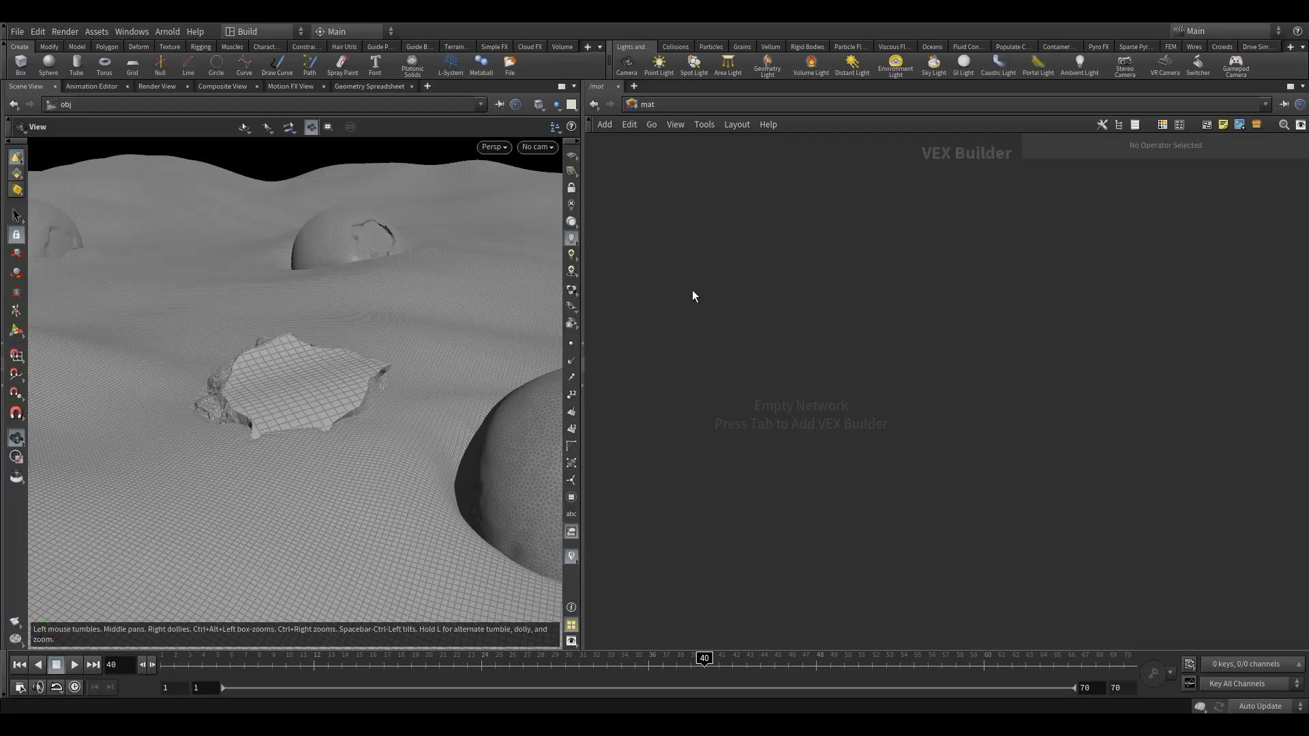
key(Tab)
text(arn)
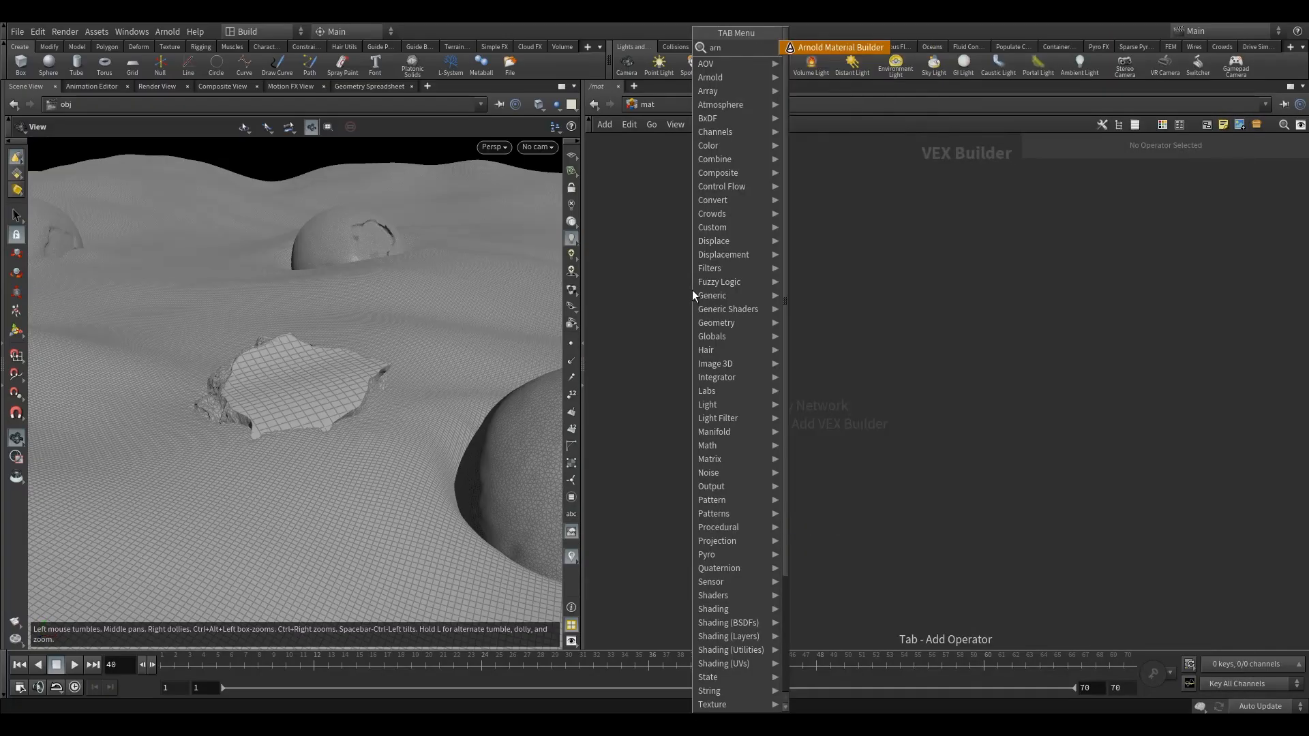
click(840, 47)
click(750, 342)
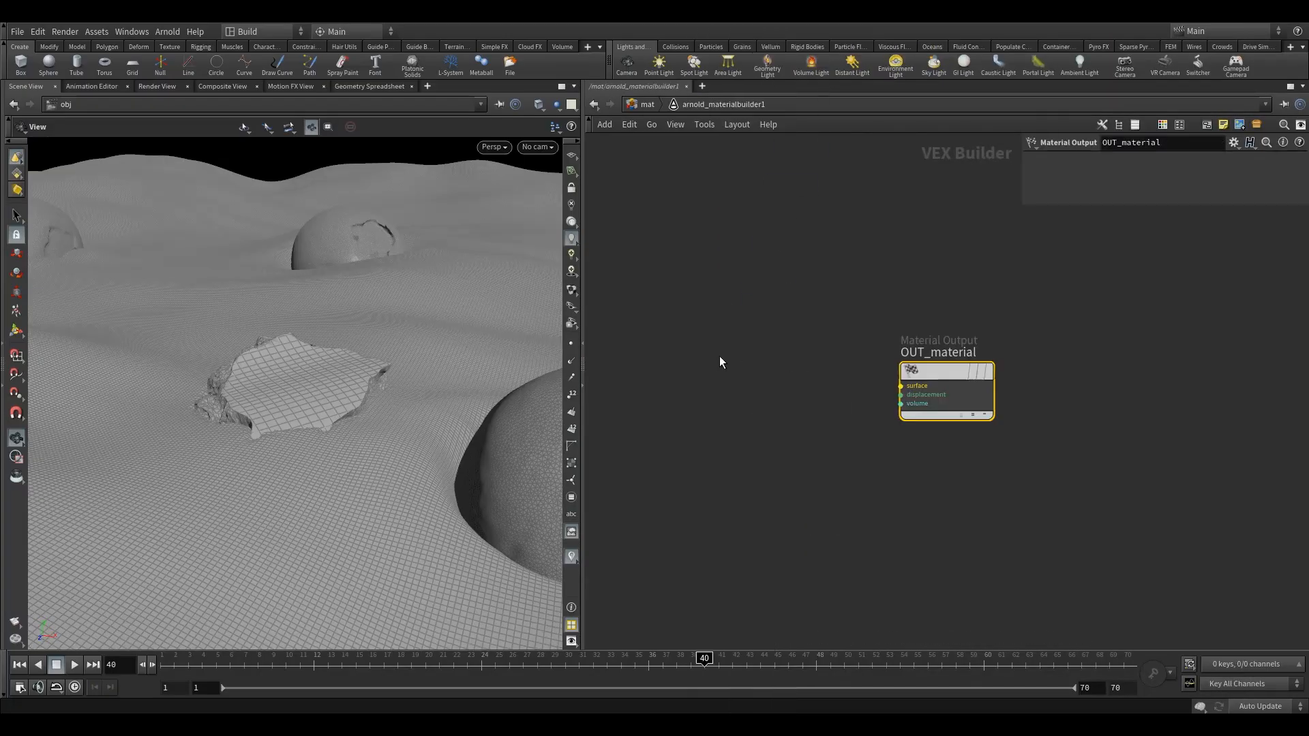
Add a Standard Surface shader inside the Arnold material builder and connect its shader output to the surface input of OUT_material
click(649, 104)
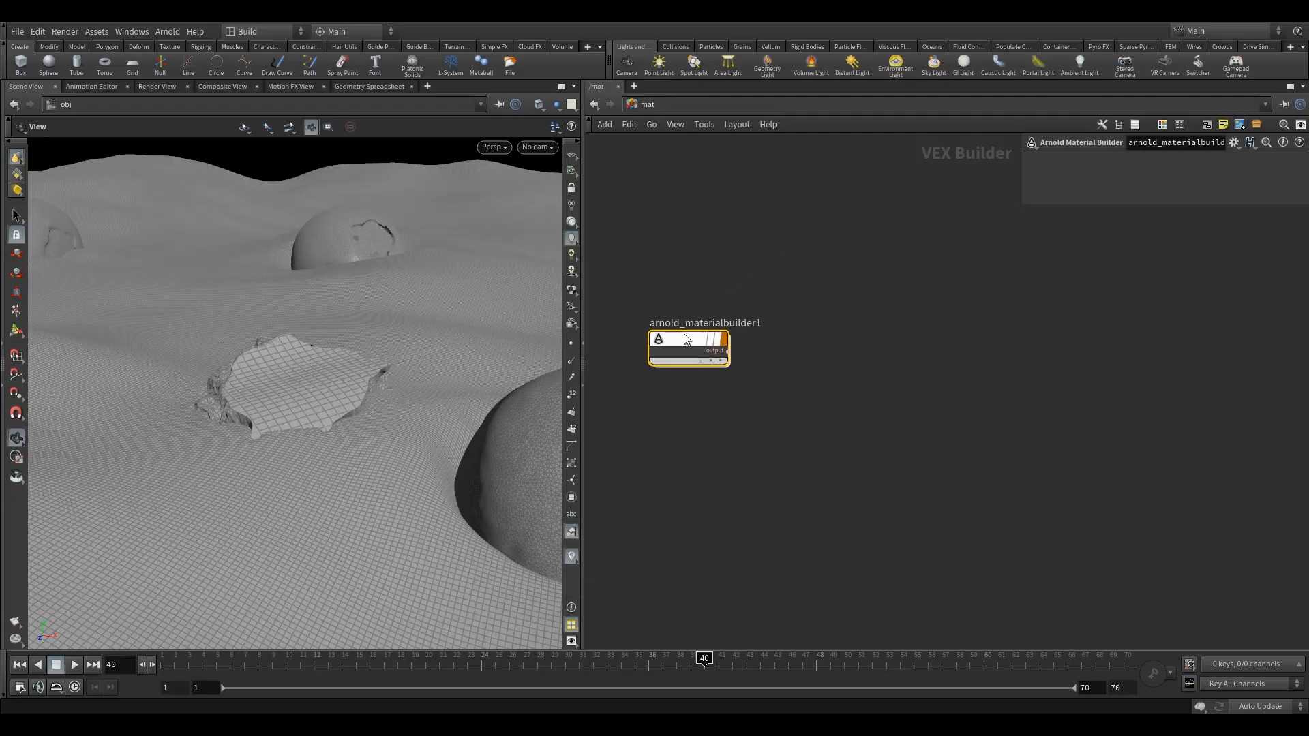
double_click(683, 341)
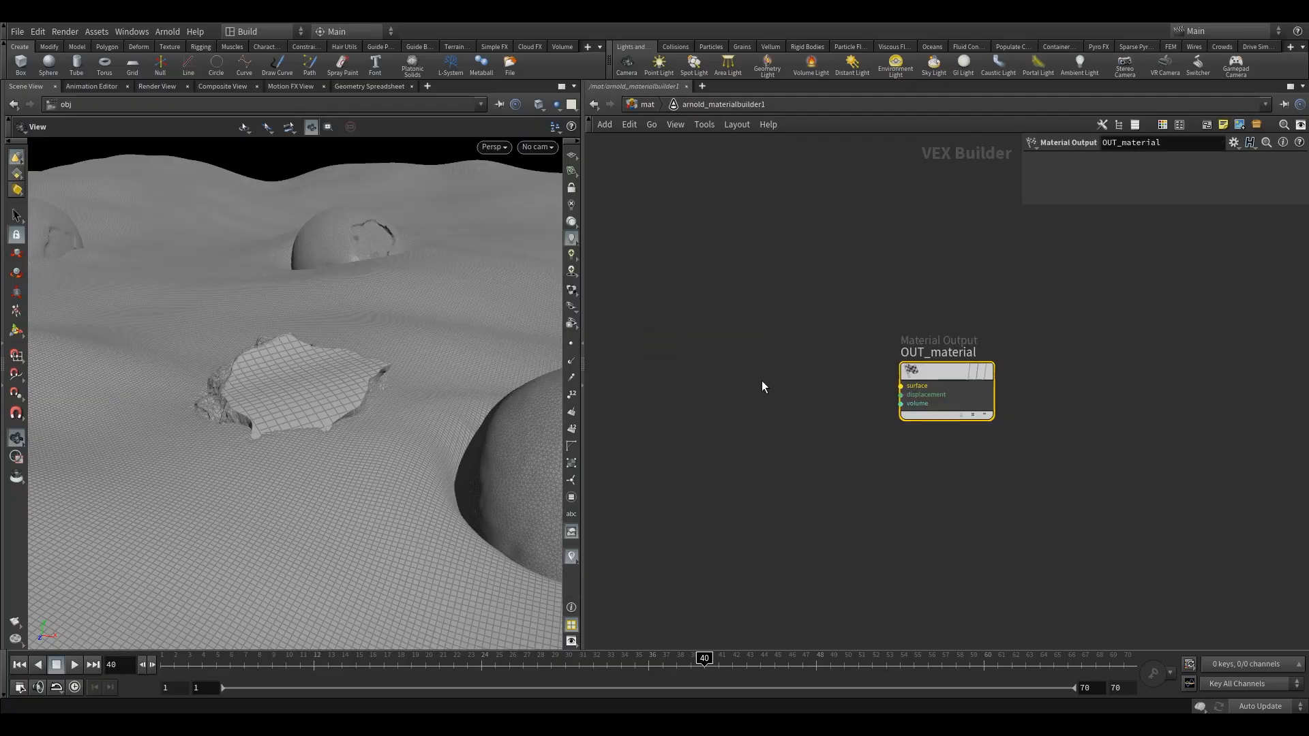
key(Tab)
text(stan)
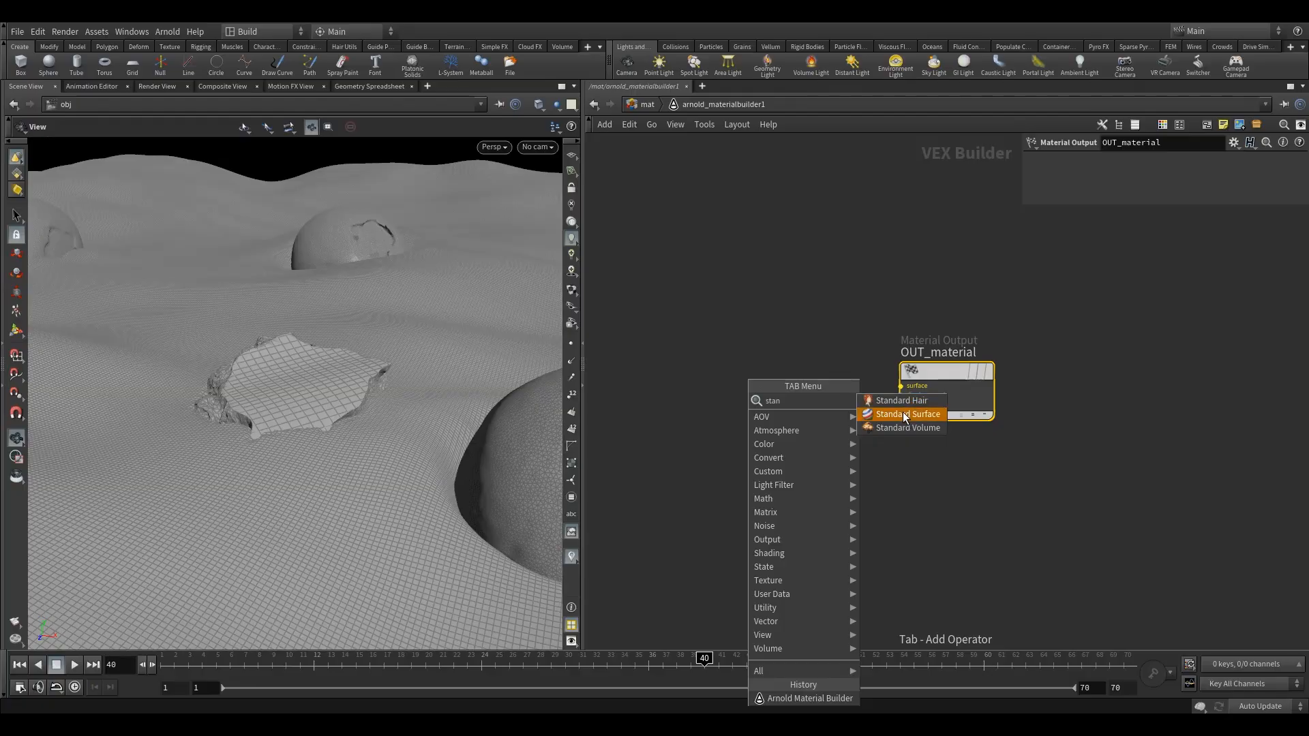
click(906, 414)
click(705, 371)
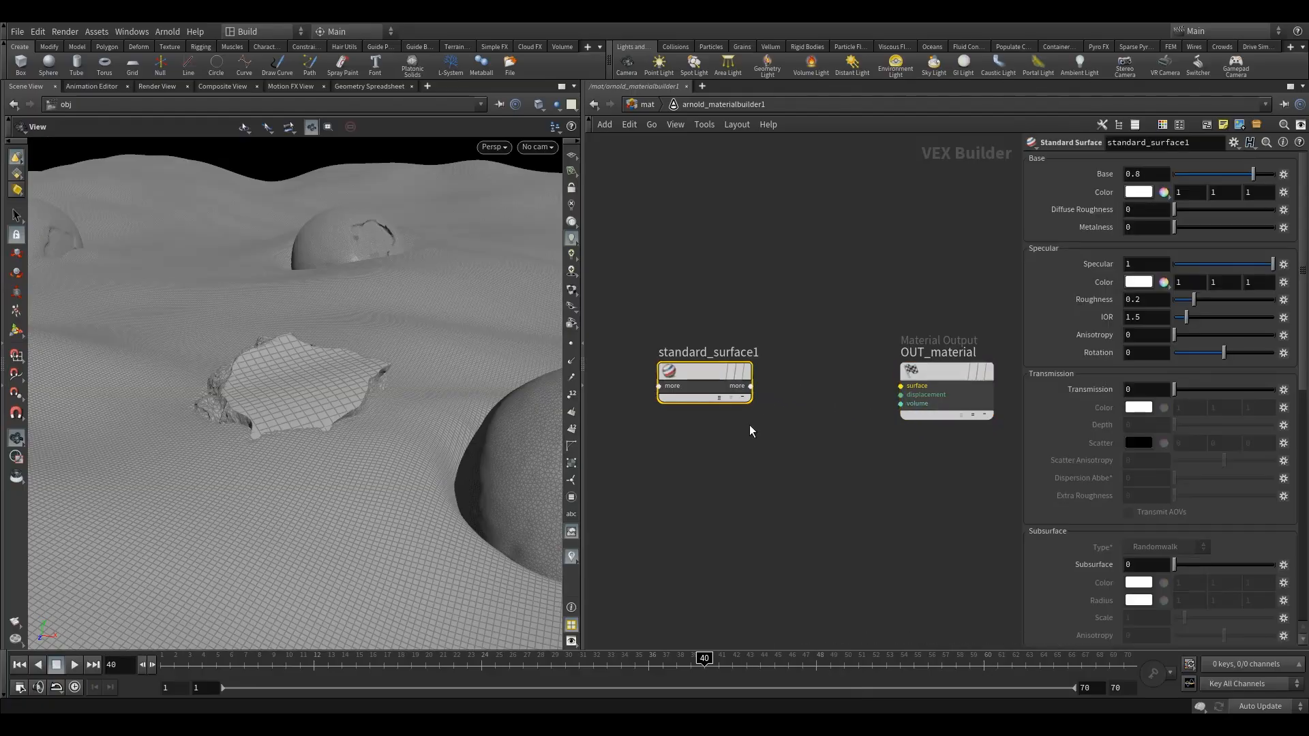
click(720, 400)
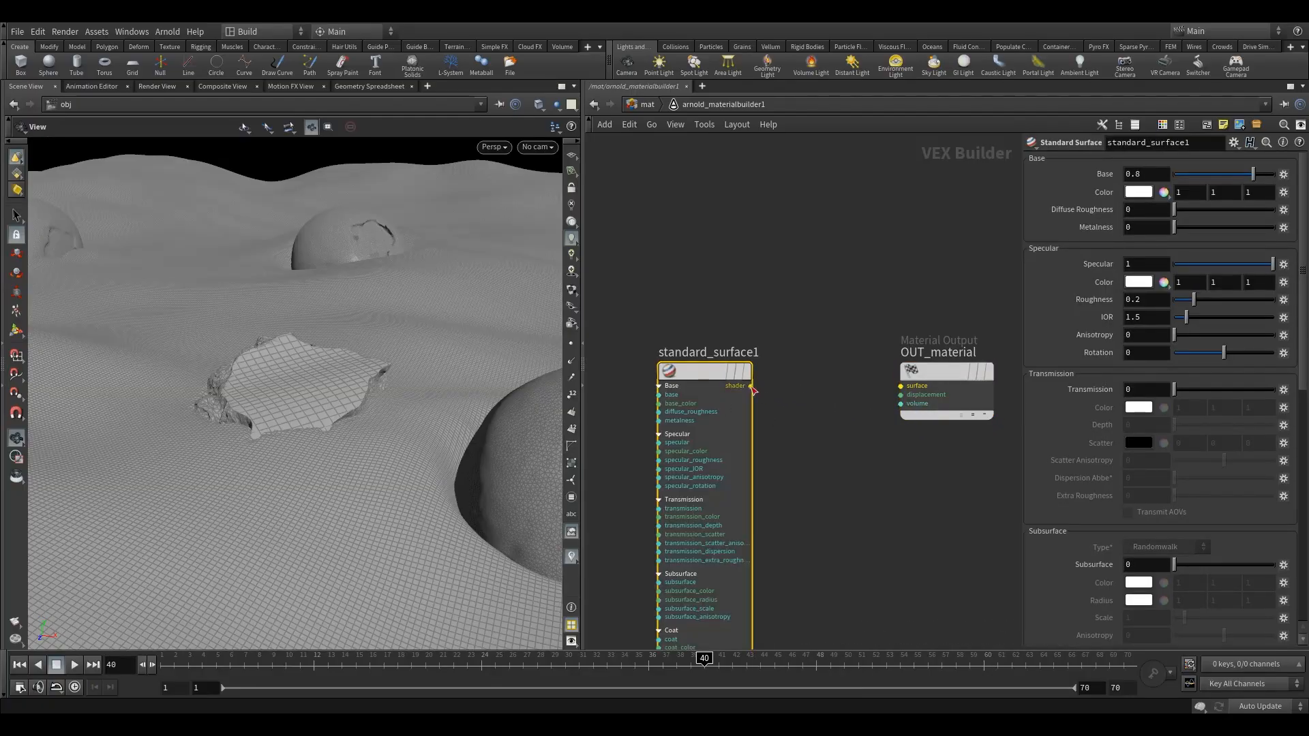
drag(751, 387, 897, 383)
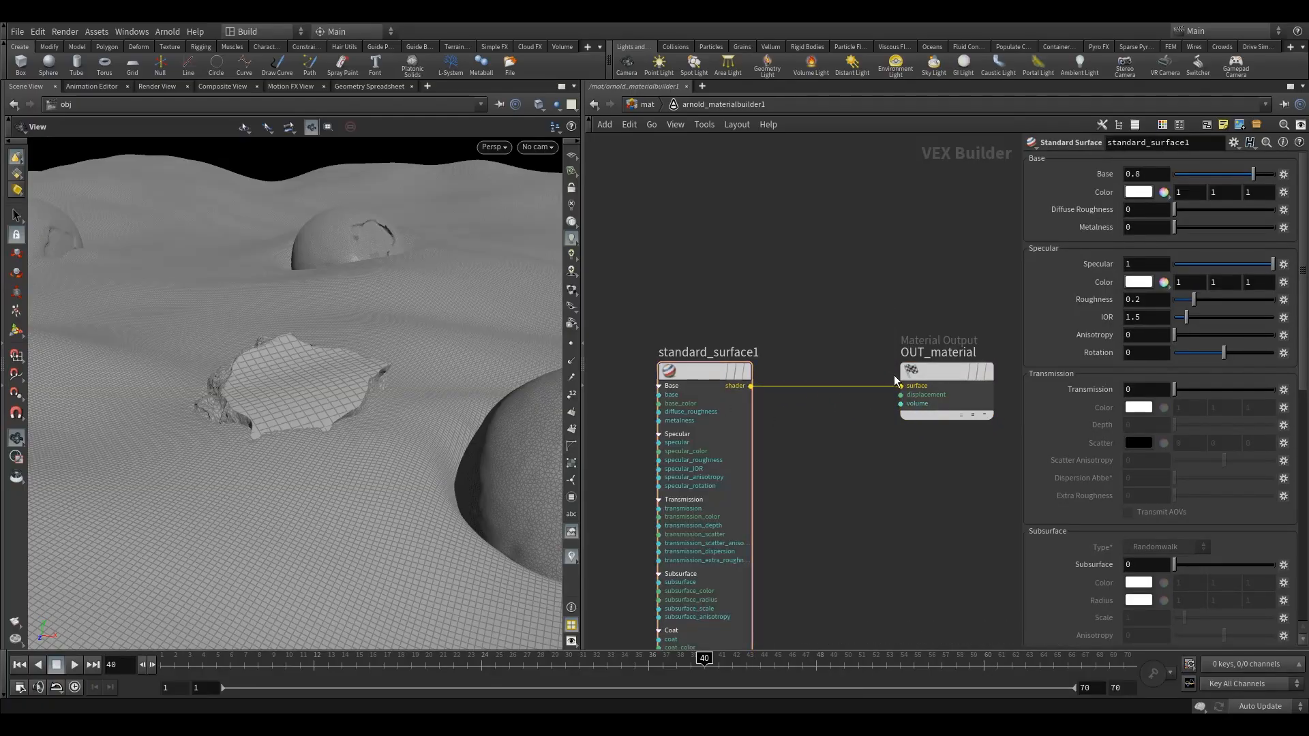
Duplicate the Arnold material builder three times in the mat network, placing the copies in a row
click(647, 106)
mouse_move(644, 303)
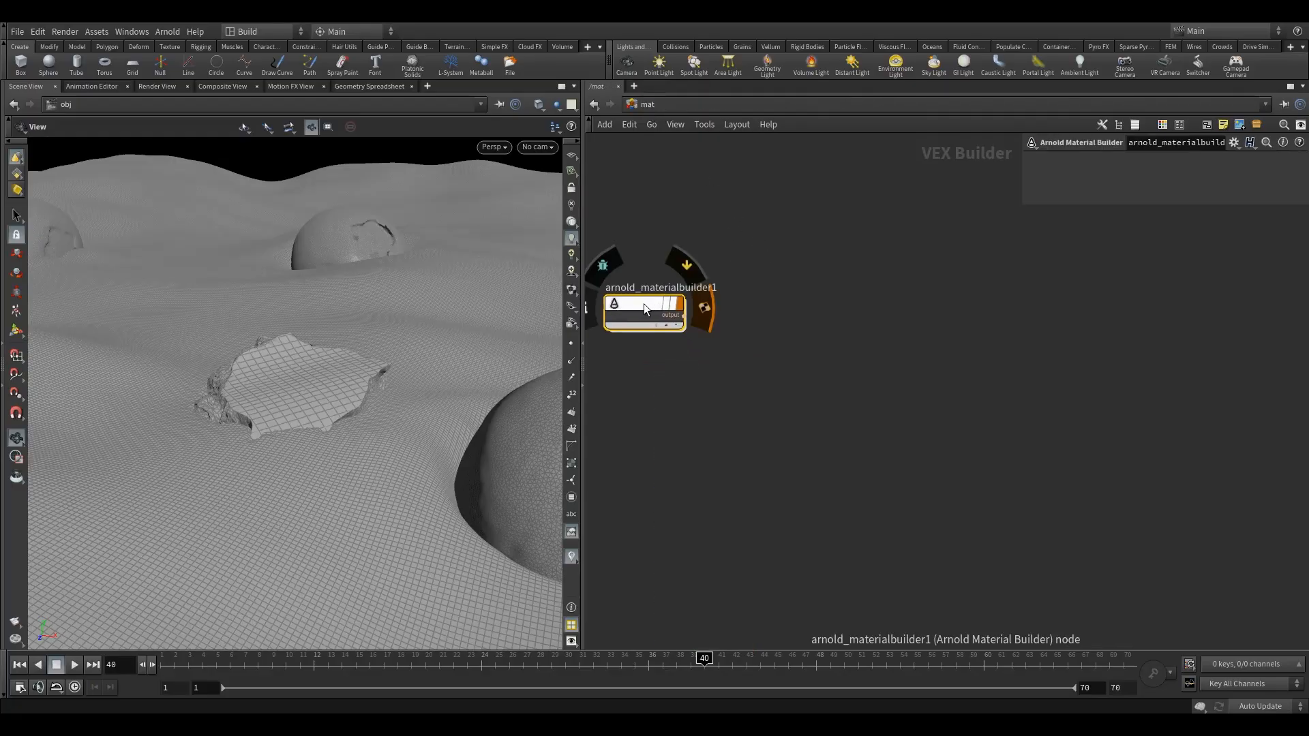
alt+drag(653, 305, 795, 306)
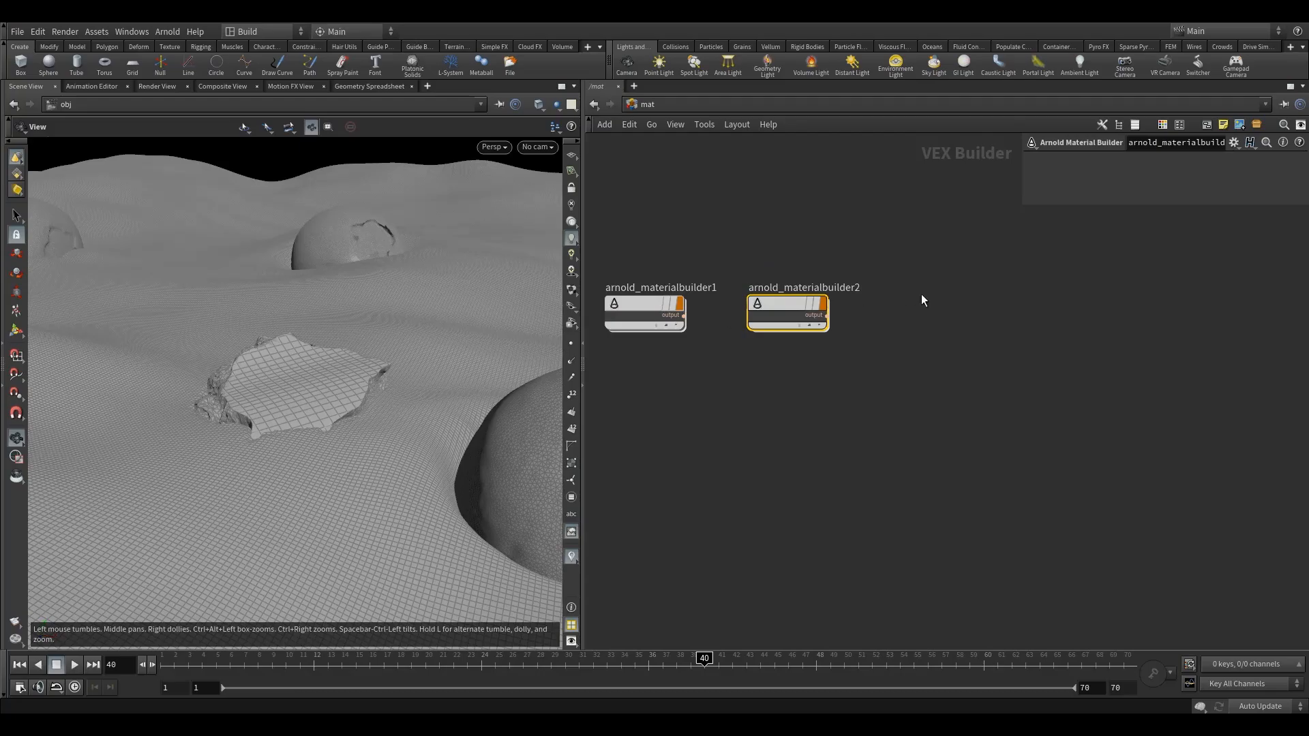
mouse_move(795, 304)
alt+drag(795, 304, 927, 304)
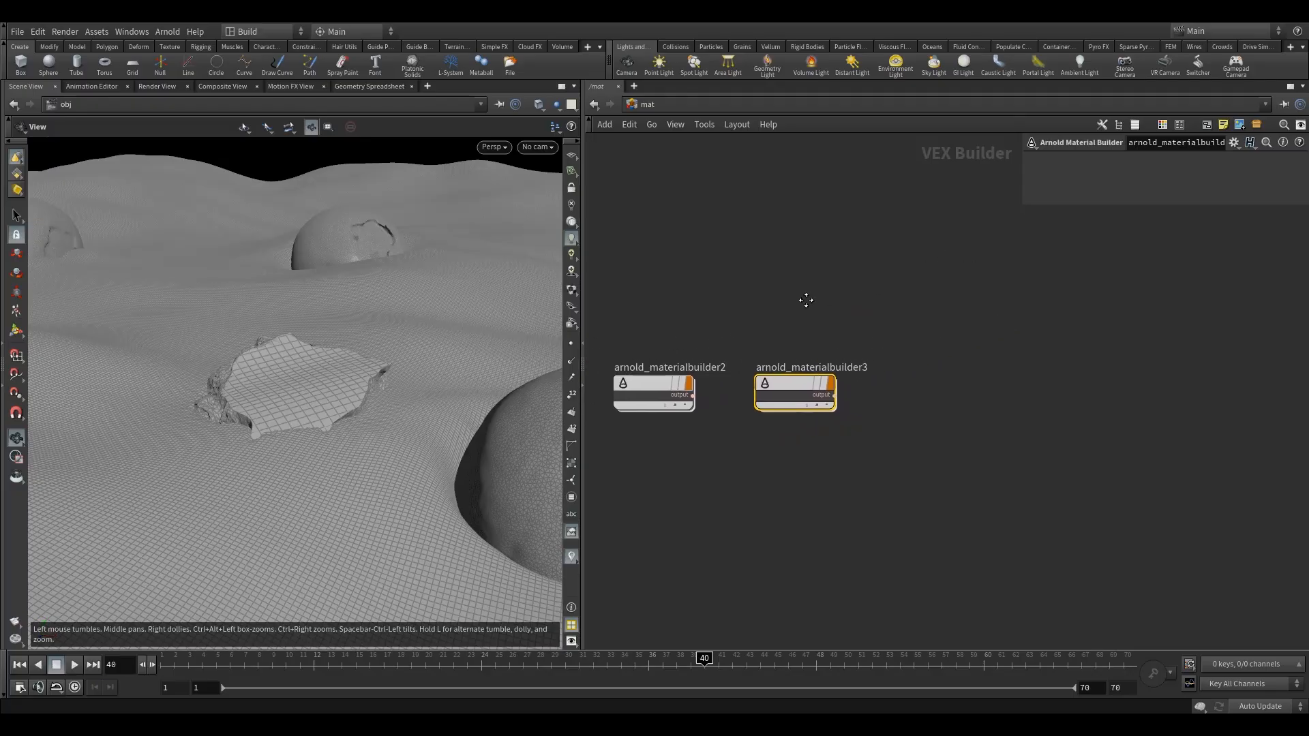
alt+drag(795, 383, 968, 382)
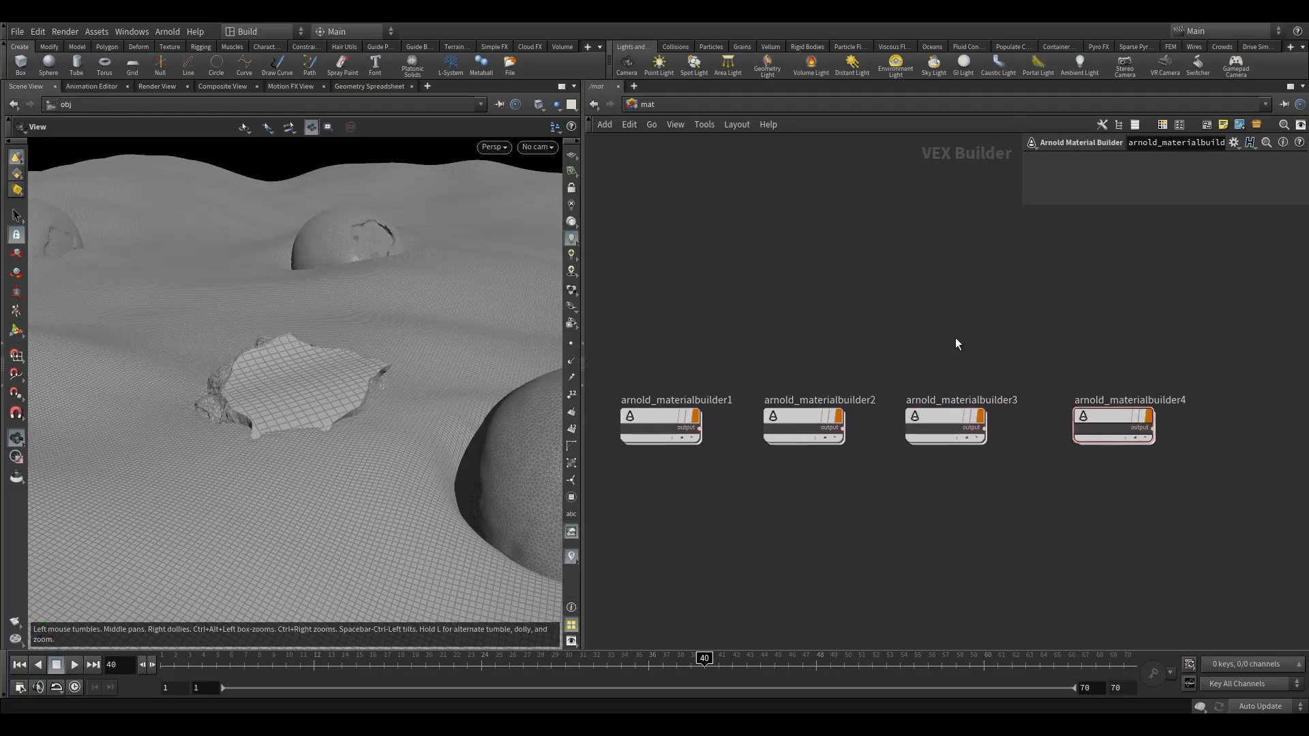
scroll(955, 337, down, 2)
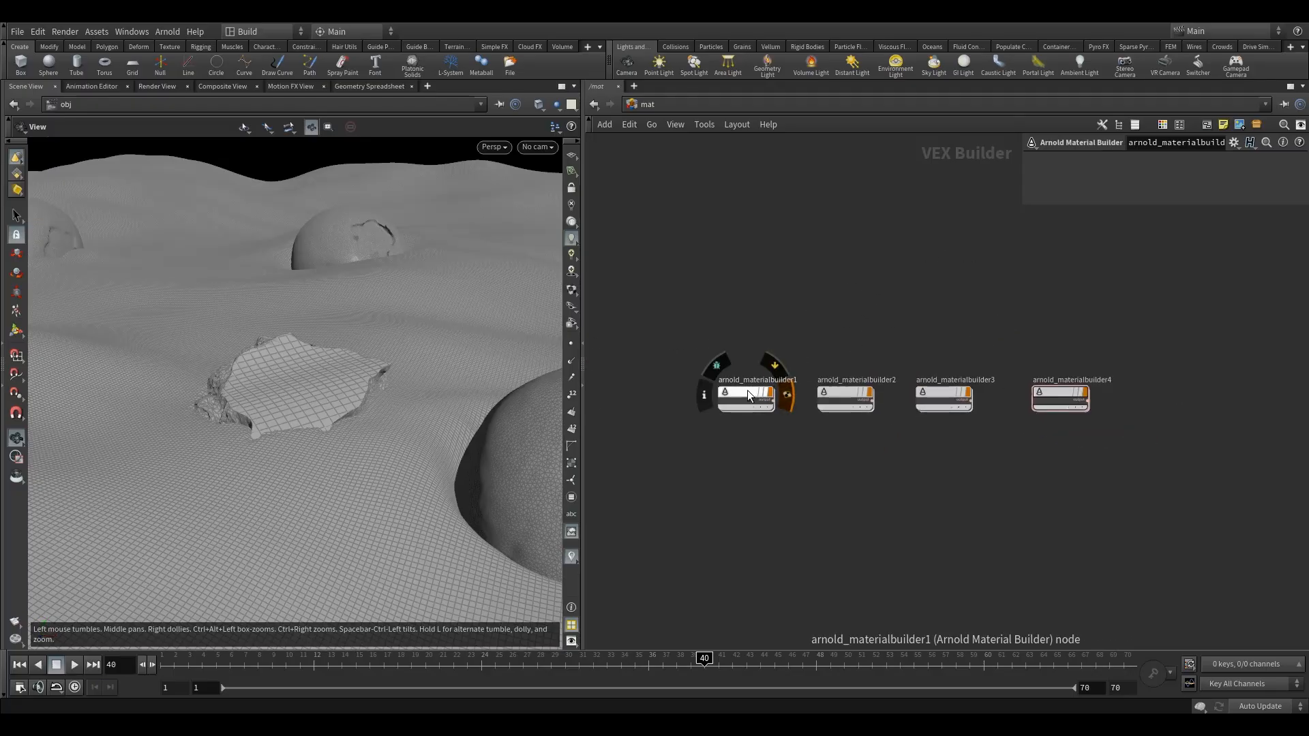
Rename the first material builder yogurt and the second one bluberry_a
double_click(762, 384)
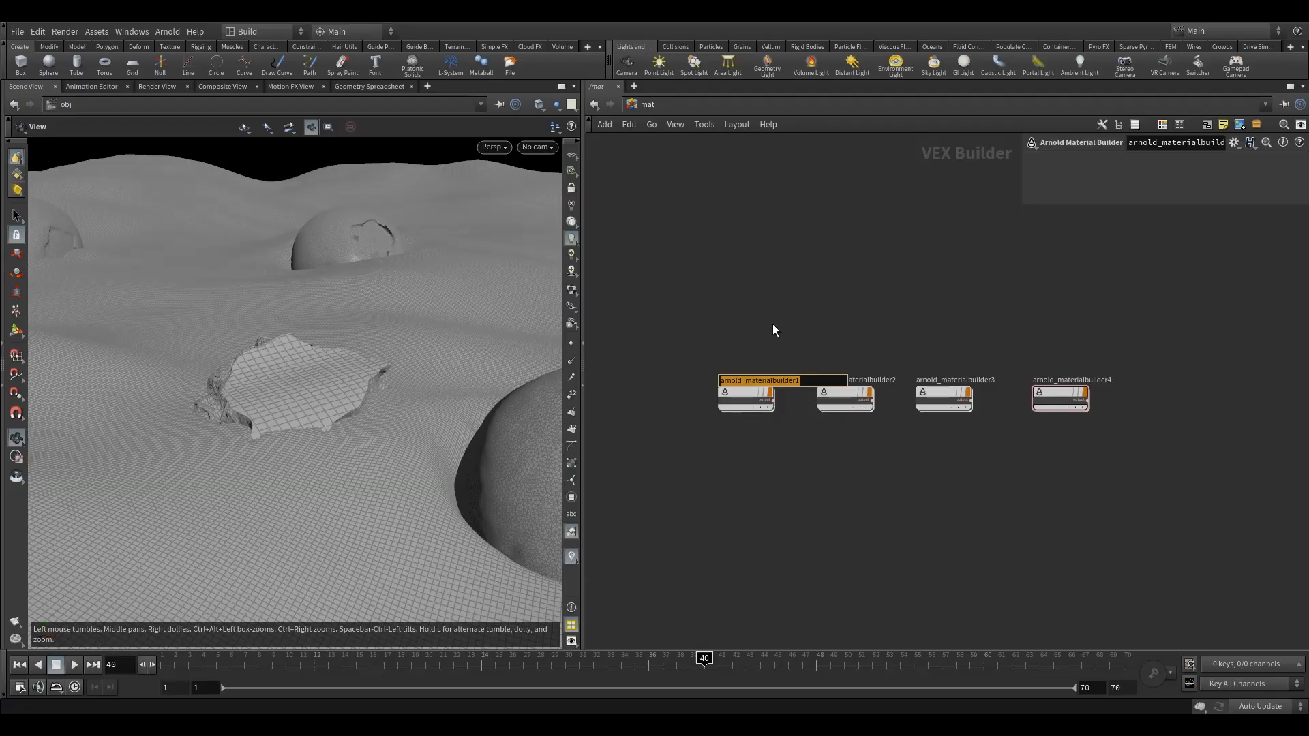
text(yogurt)
key(Return)
double_click(881, 380)
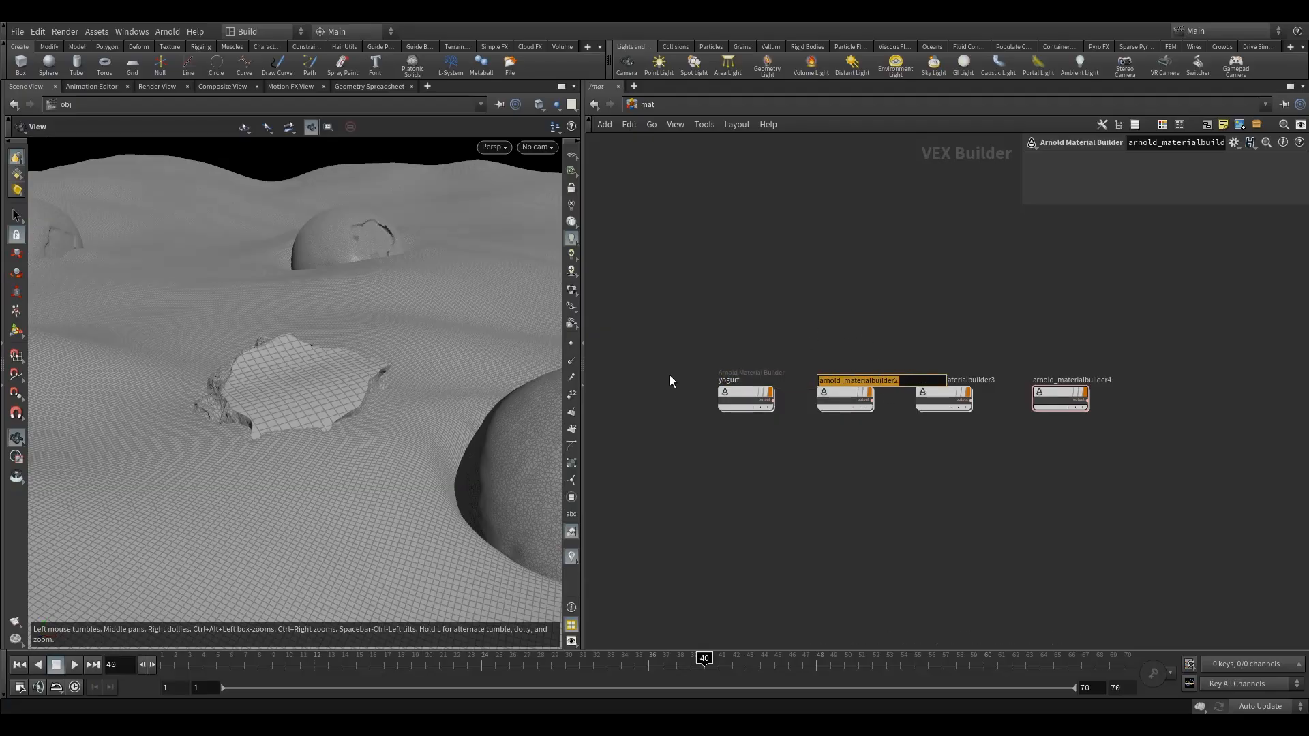
text(bluberry_a)
key(Return)
Rename the third material builder blueberry_b and the fourth one chocolate
double_click(954, 379)
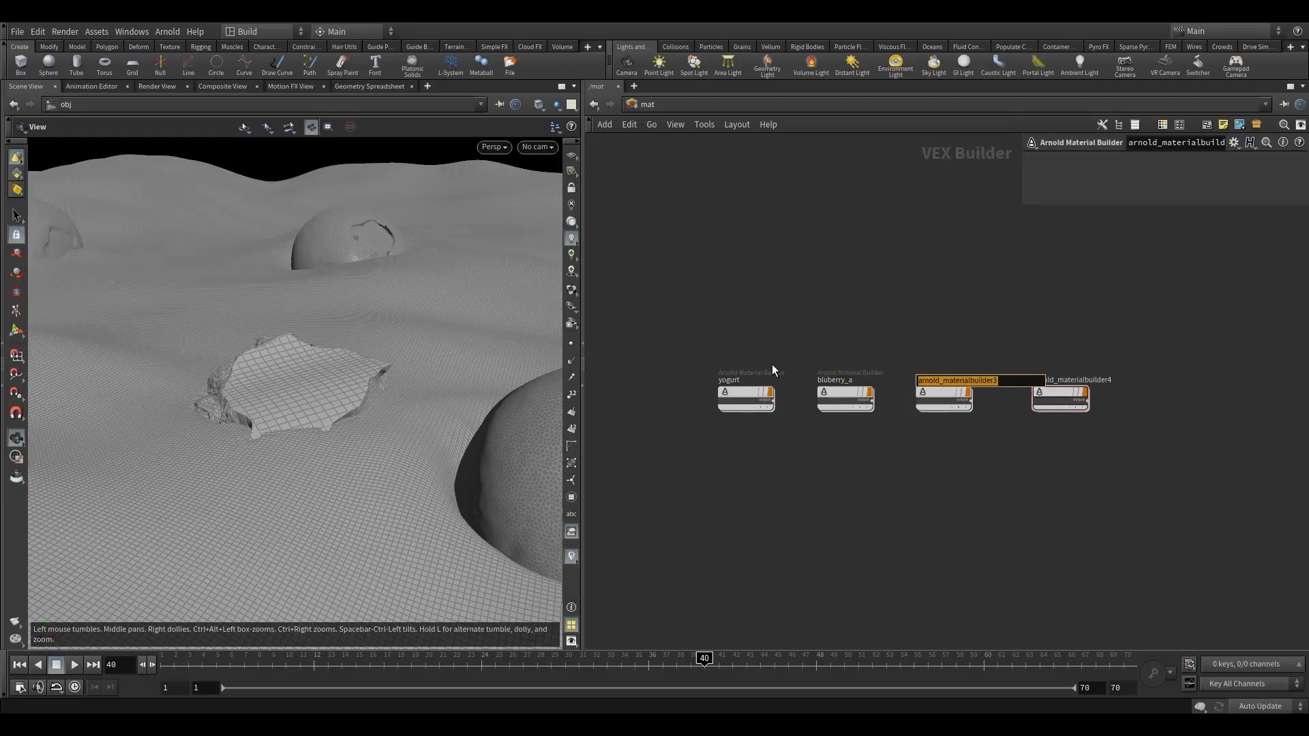
text(blueberry_b)
key(Return)
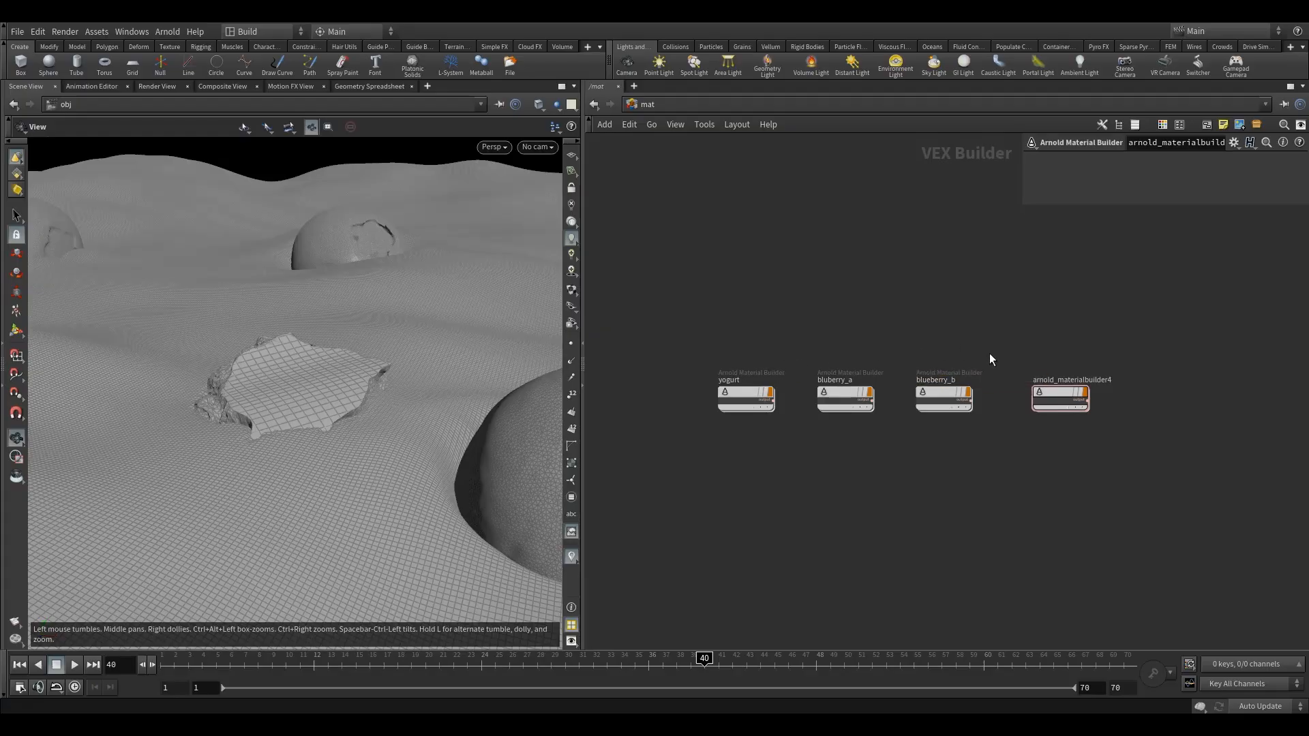
double_click(1084, 380)
key(ctrl+a)
text(choc)
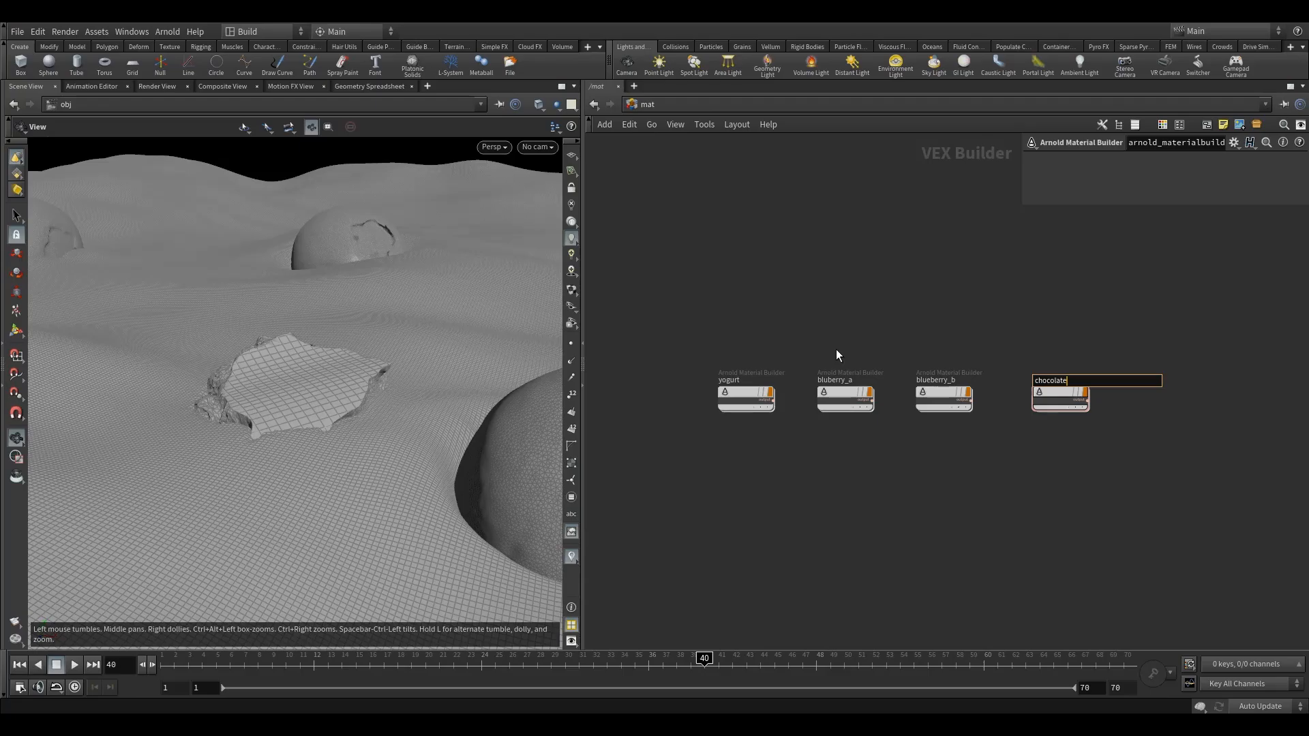
text(olate)
key(Return)
Apply the Milk preset to the Standard Surface shader inside the yogurt material
scroll(865, 326, up, 3)
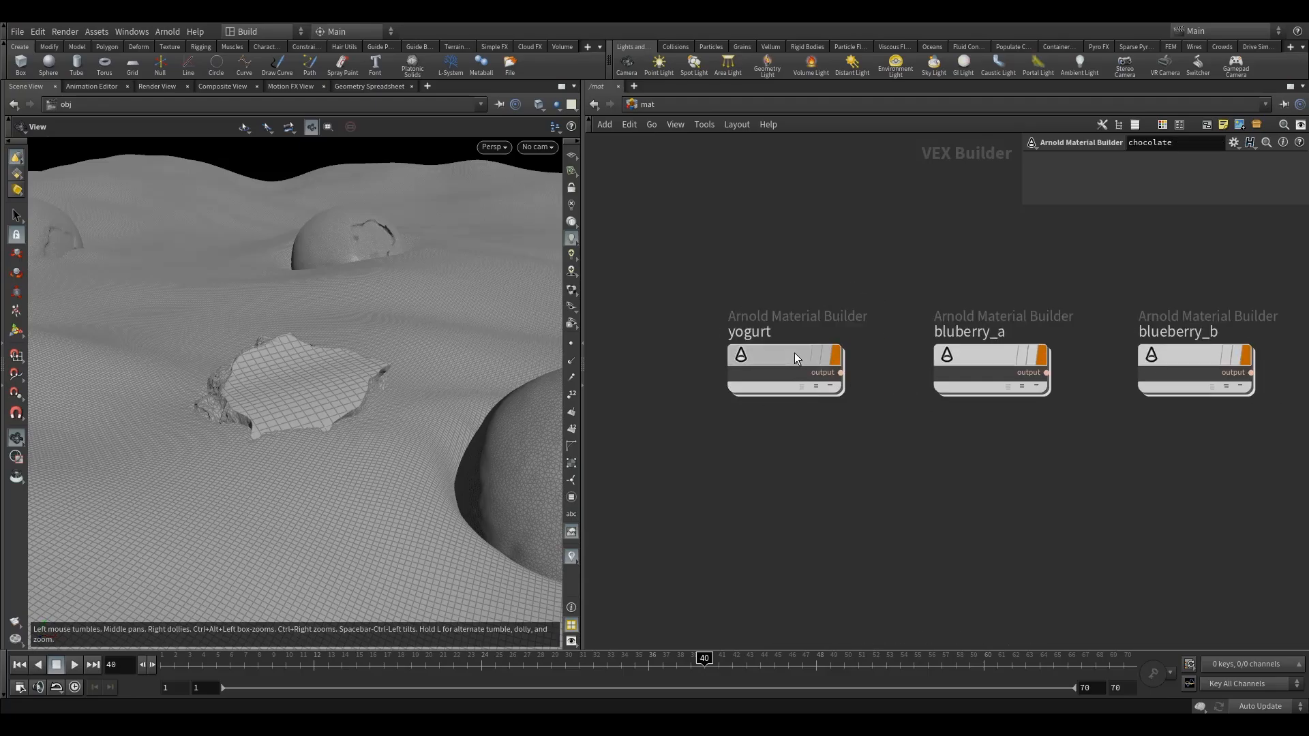
double_click(795, 353)
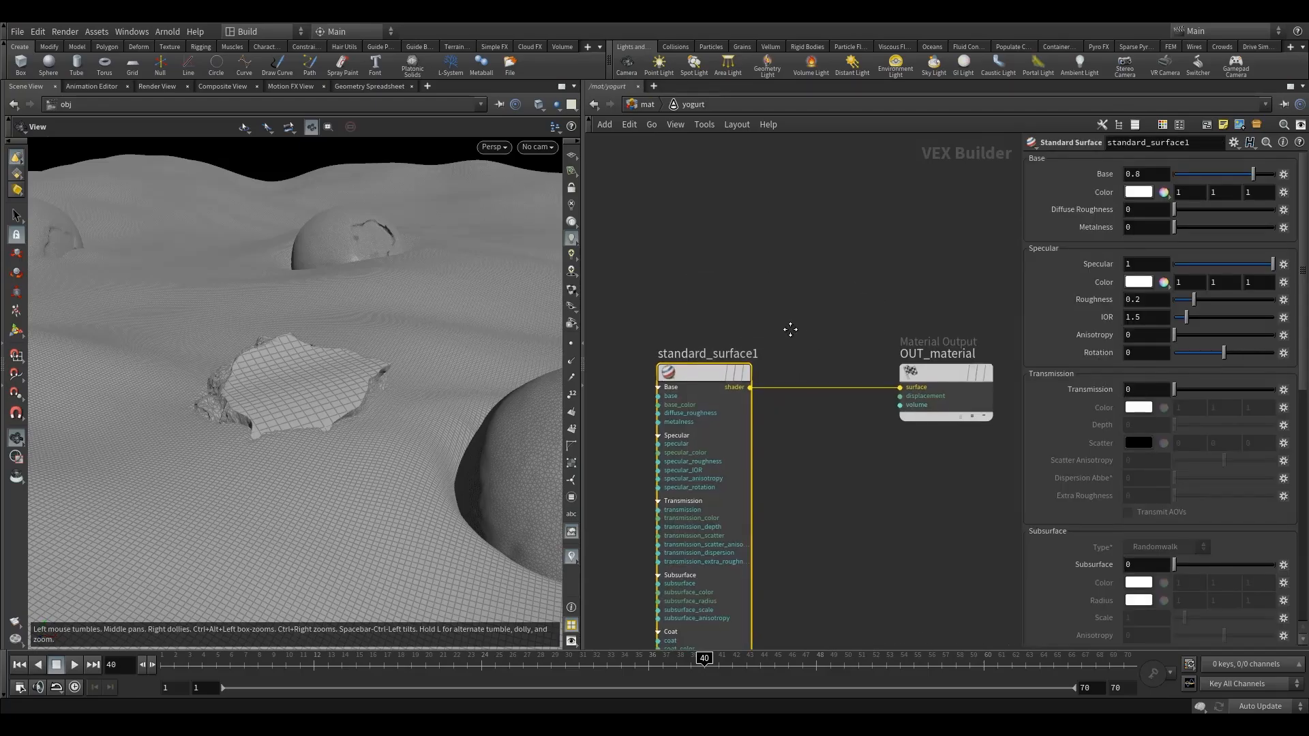
drag(937, 390, 873, 392)
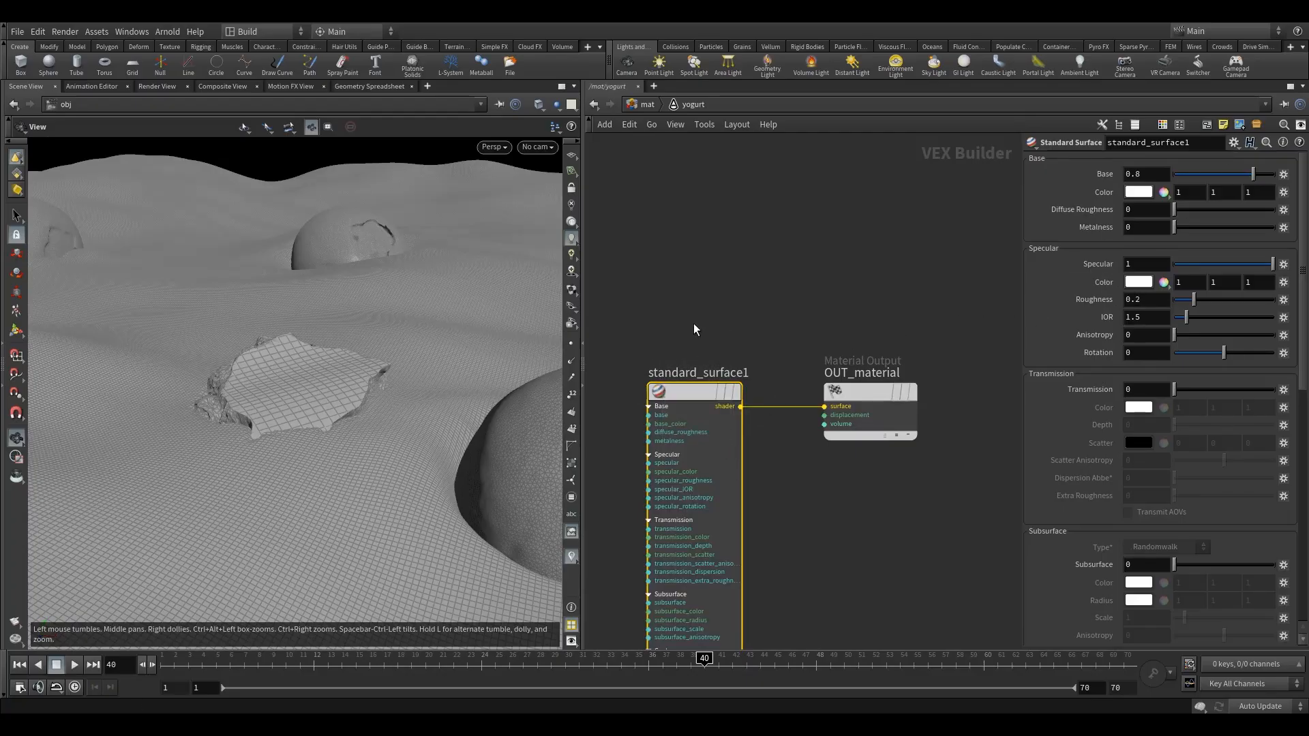
click(1234, 143)
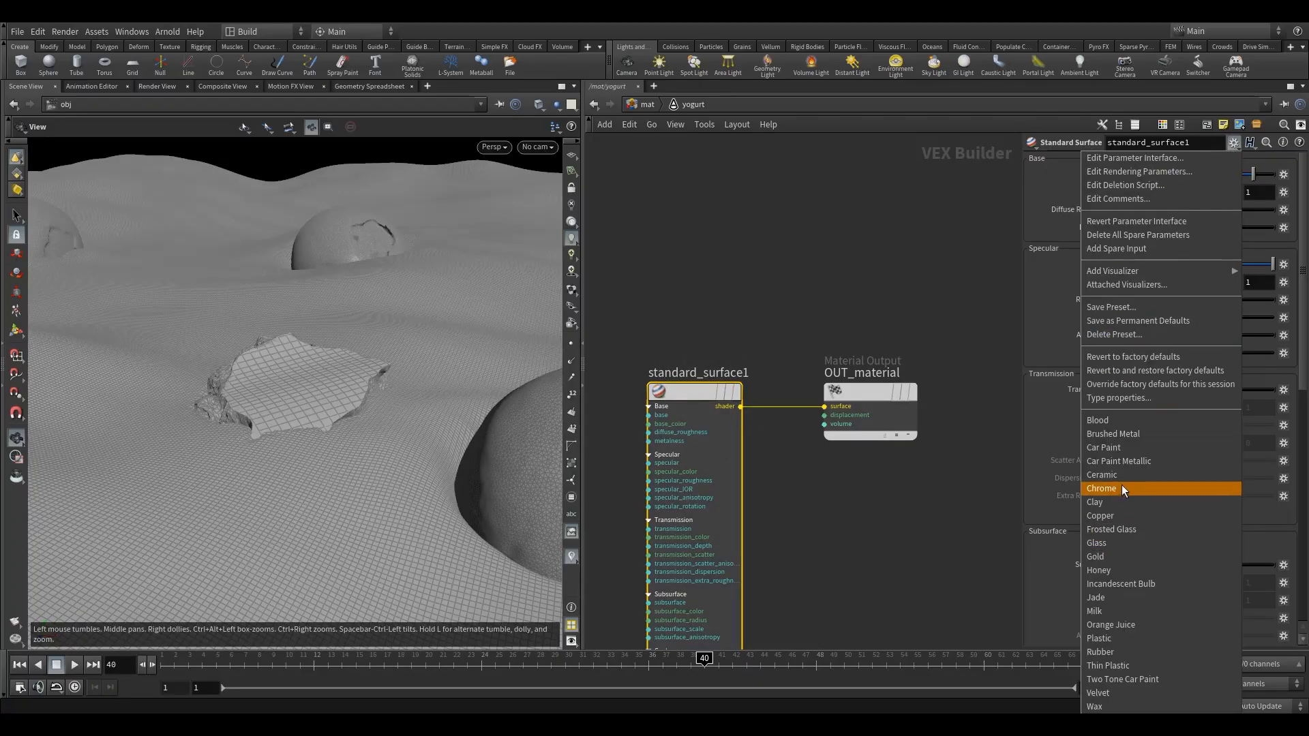
click(1096, 612)
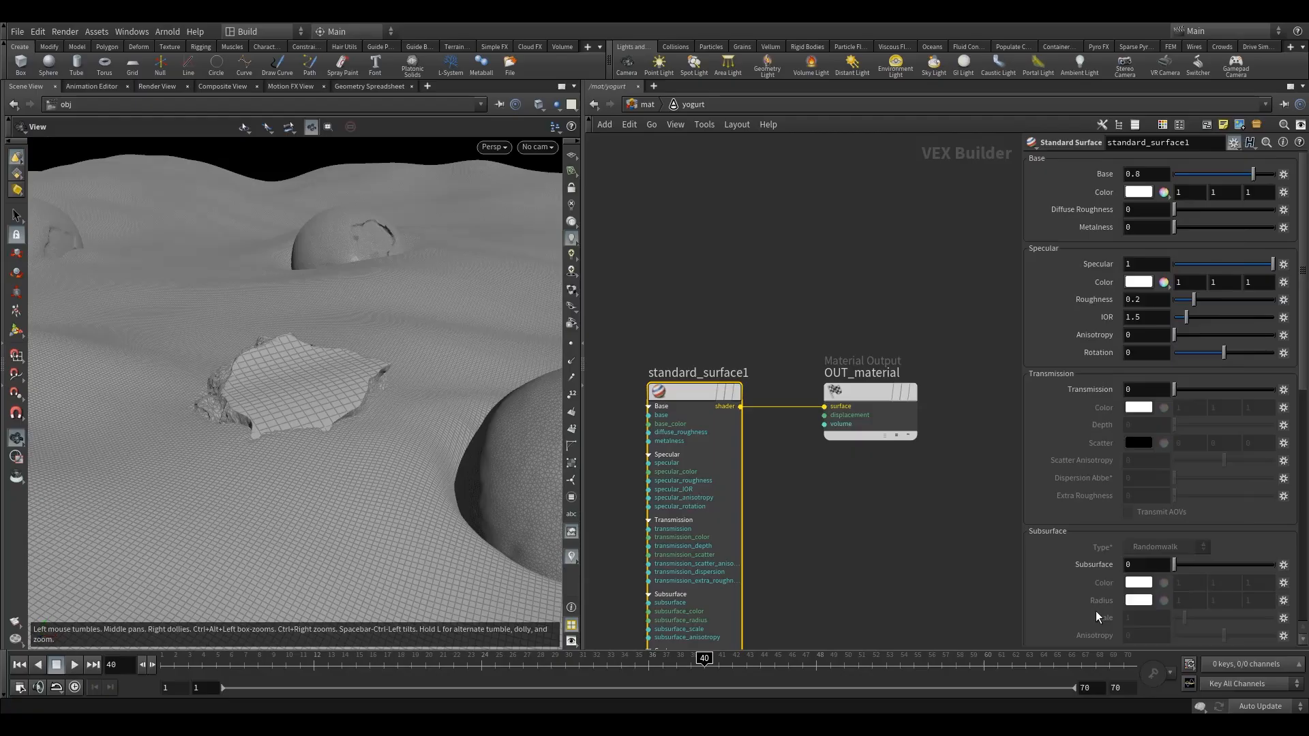
click(648, 104)
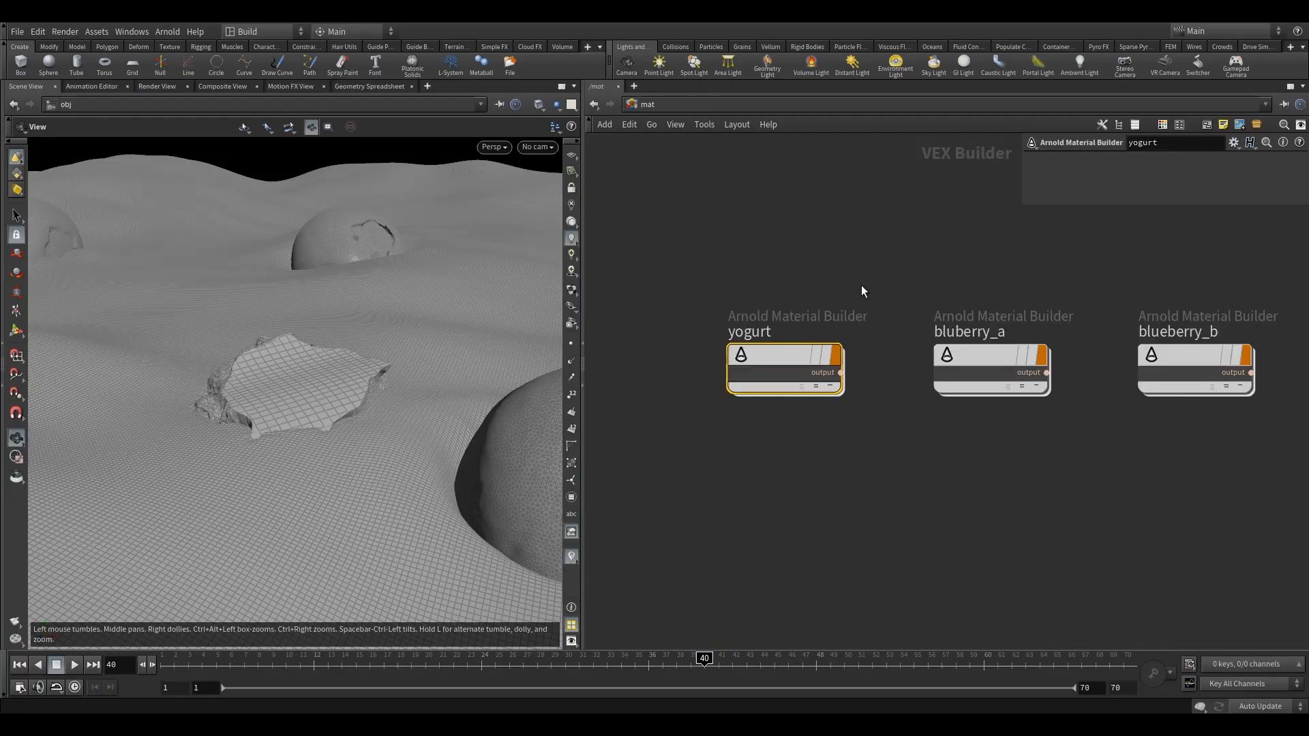
Set the base color of the bluberry_a material's Standard Surface shader to the dark purple swatch
double_click(831, 385)
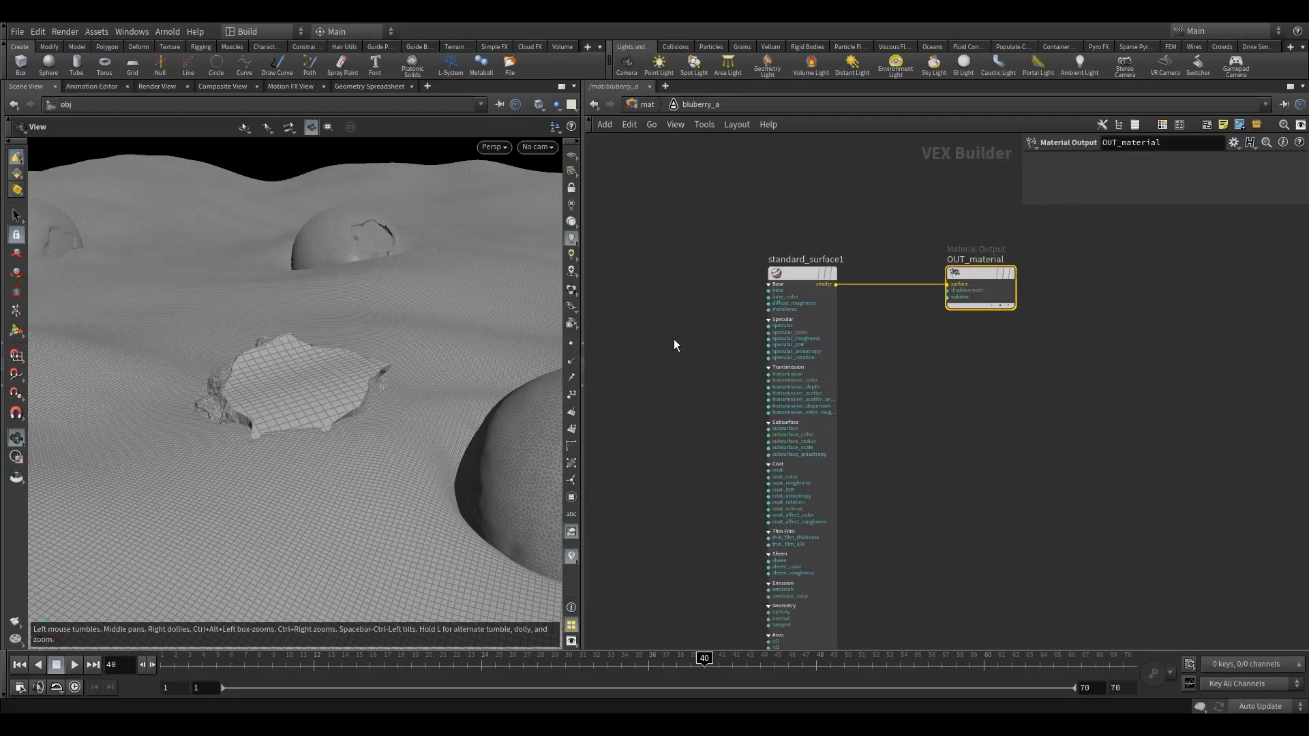
click(784, 279)
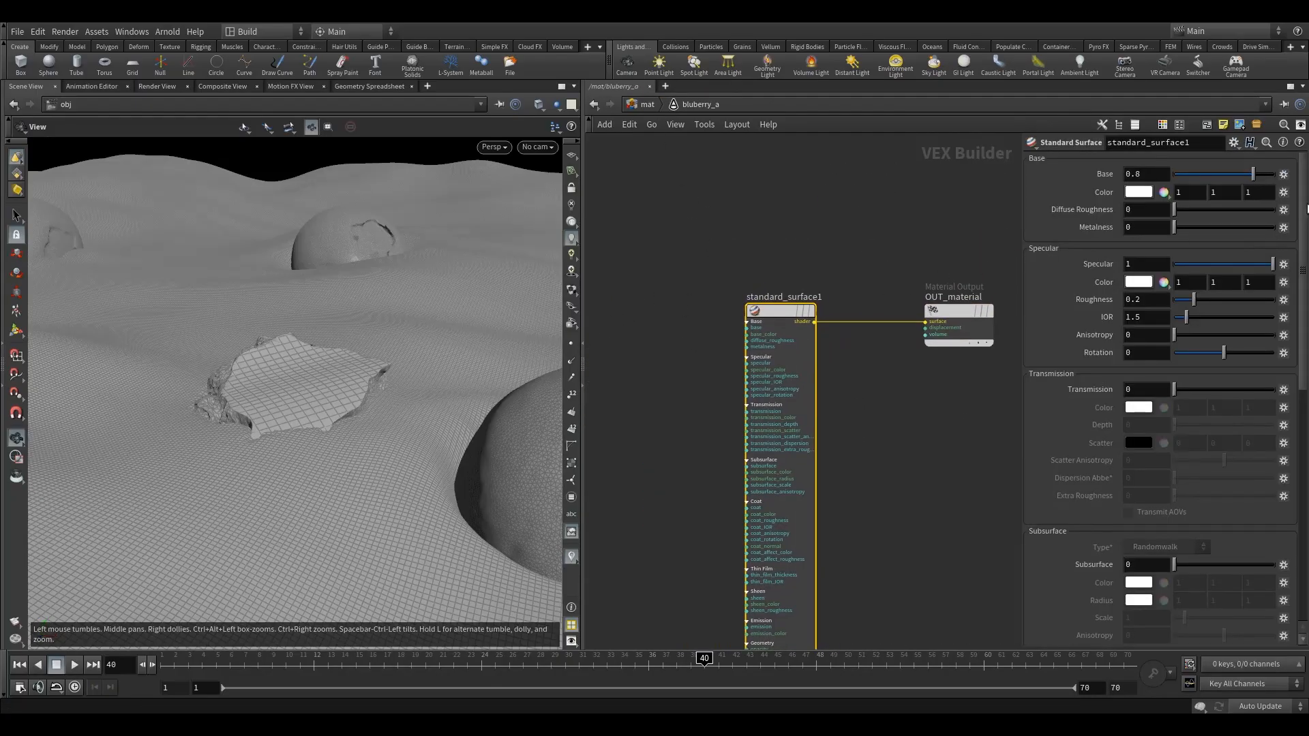
click(1137, 192)
click(1238, 121)
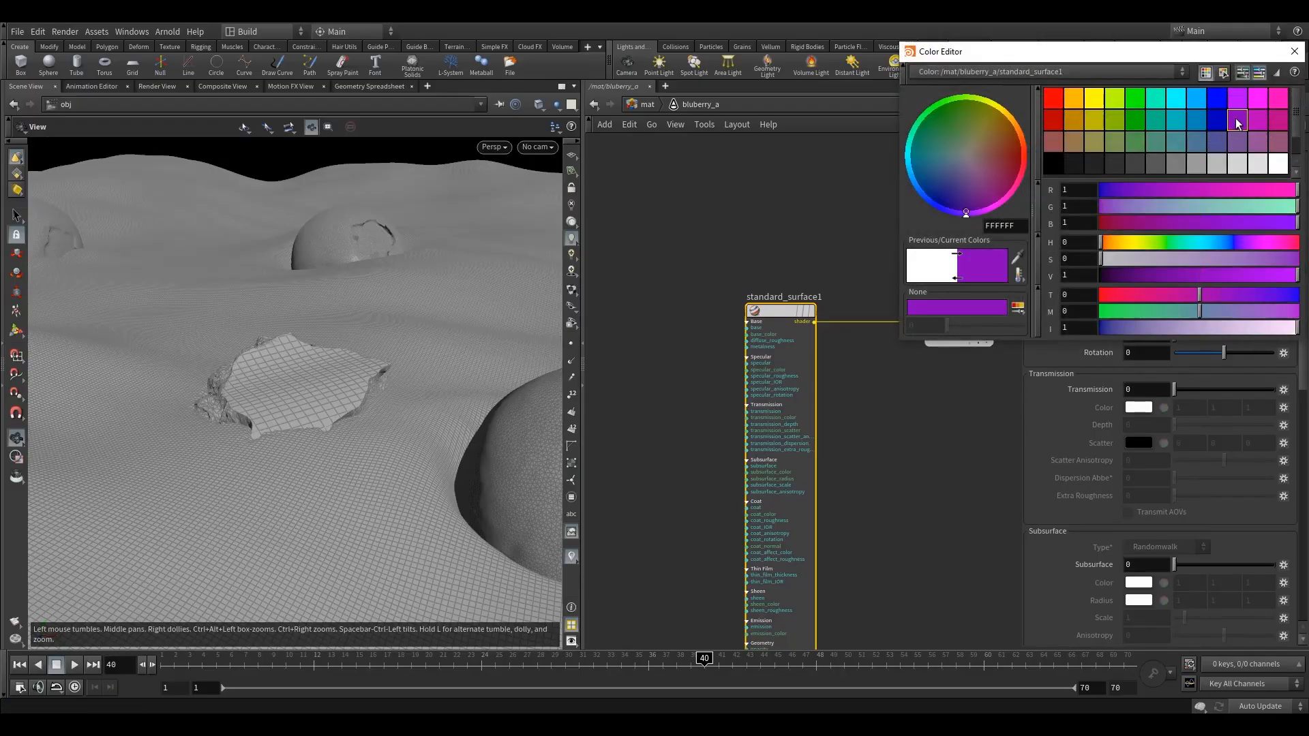
click(1295, 51)
click(647, 104)
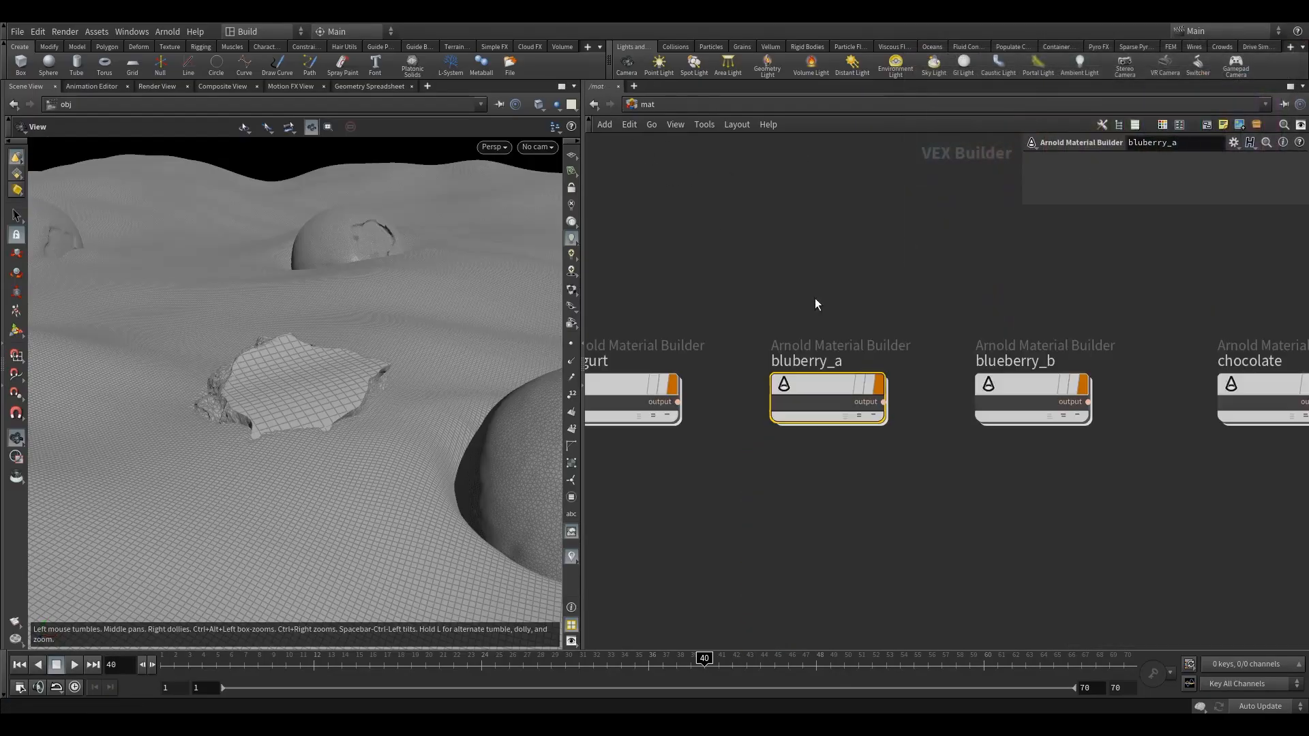
Set the base color of the blueberry_b material's Standard Surface shader to the dark magenta swatch, hex 7F003F
double_click(1019, 379)
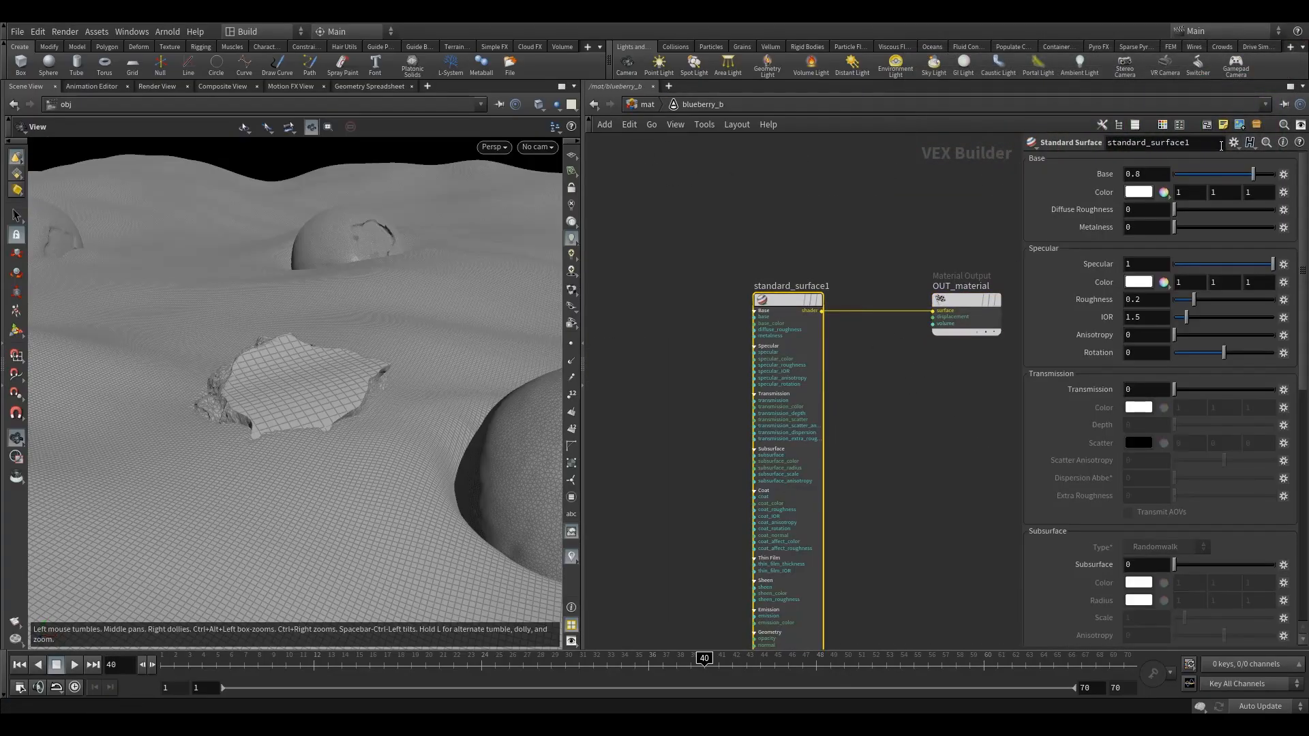
click(1141, 194)
click(1272, 121)
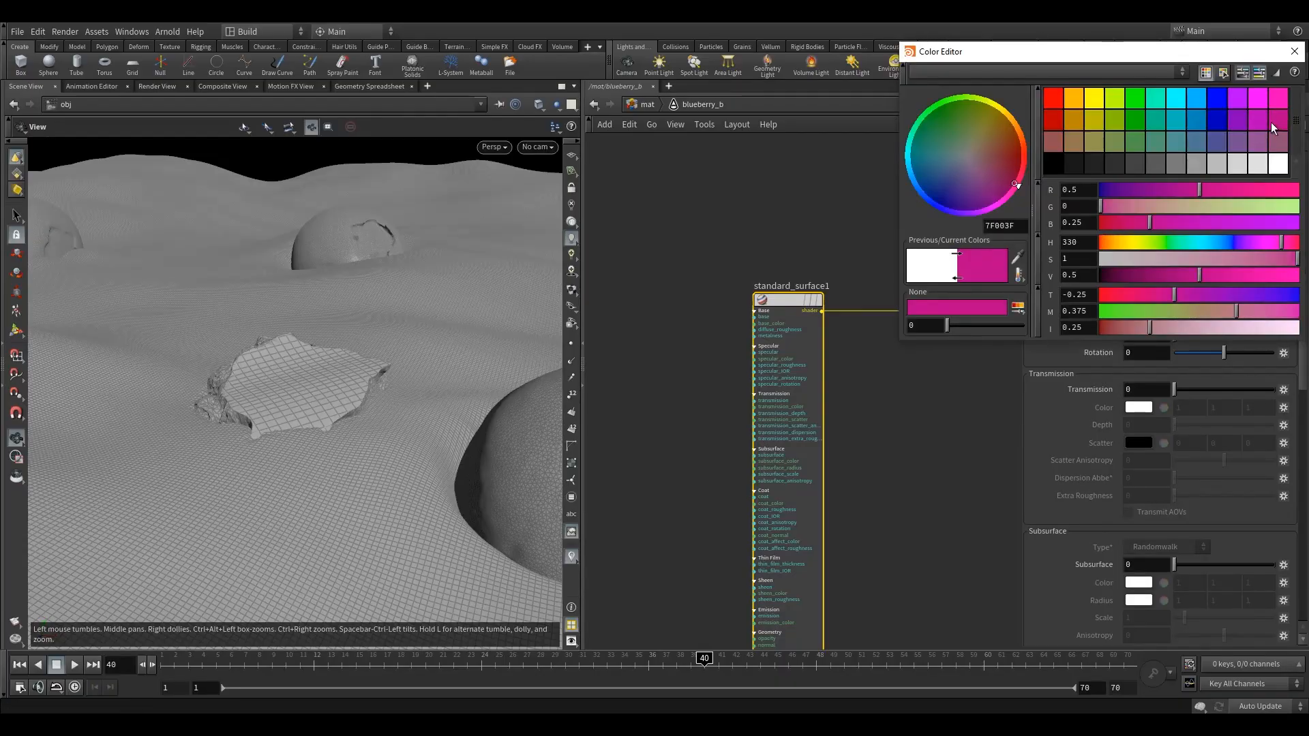
click(1295, 51)
click(646, 104)
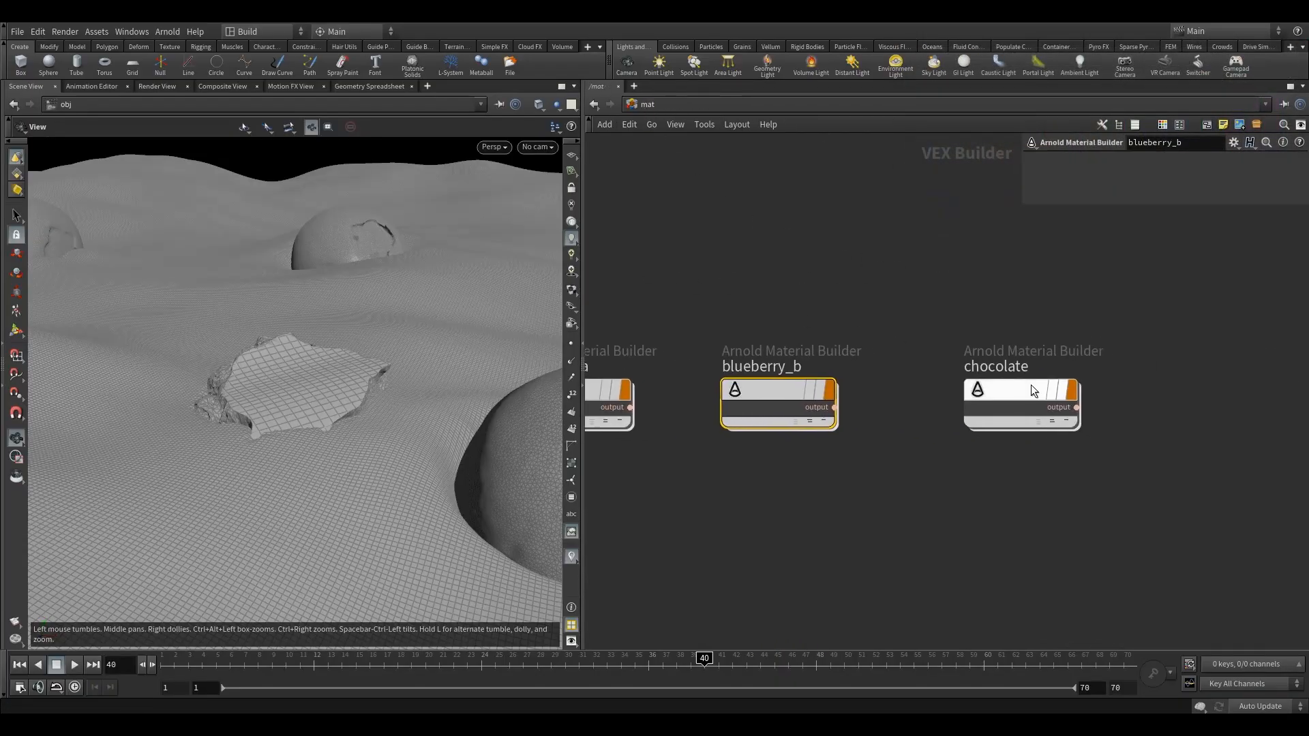
Set the chocolate material's Standard Surface base color to a very dark brown, about hue 17.6, saturation 0.972 and value 0.021
double_click(1031, 385)
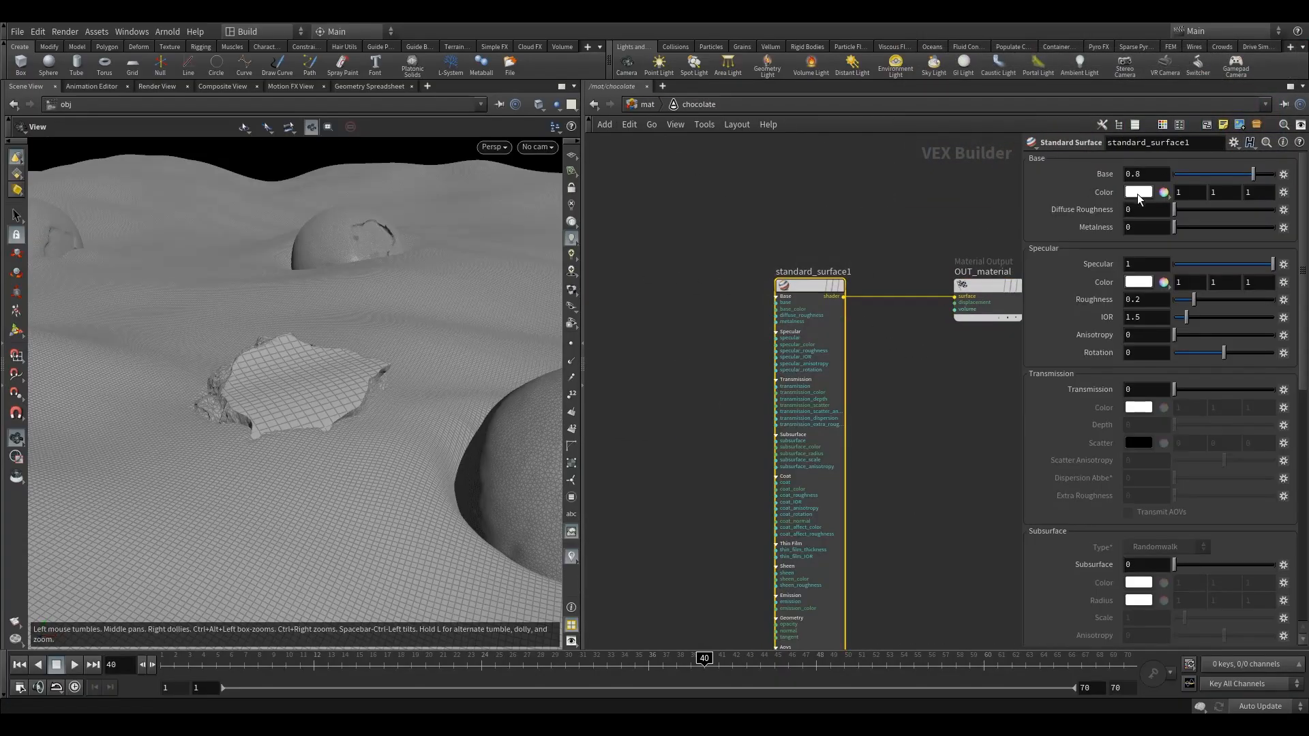
click(1137, 194)
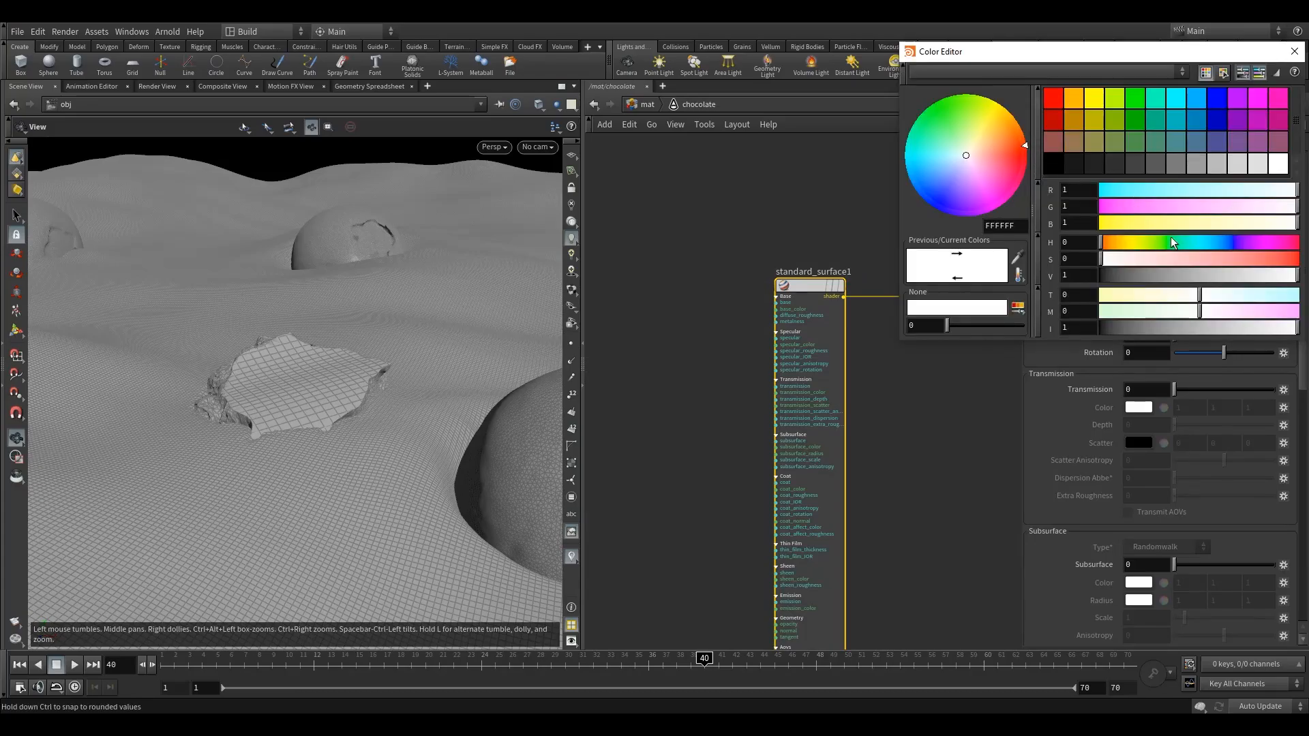
drag(1263, 262, 1235, 265)
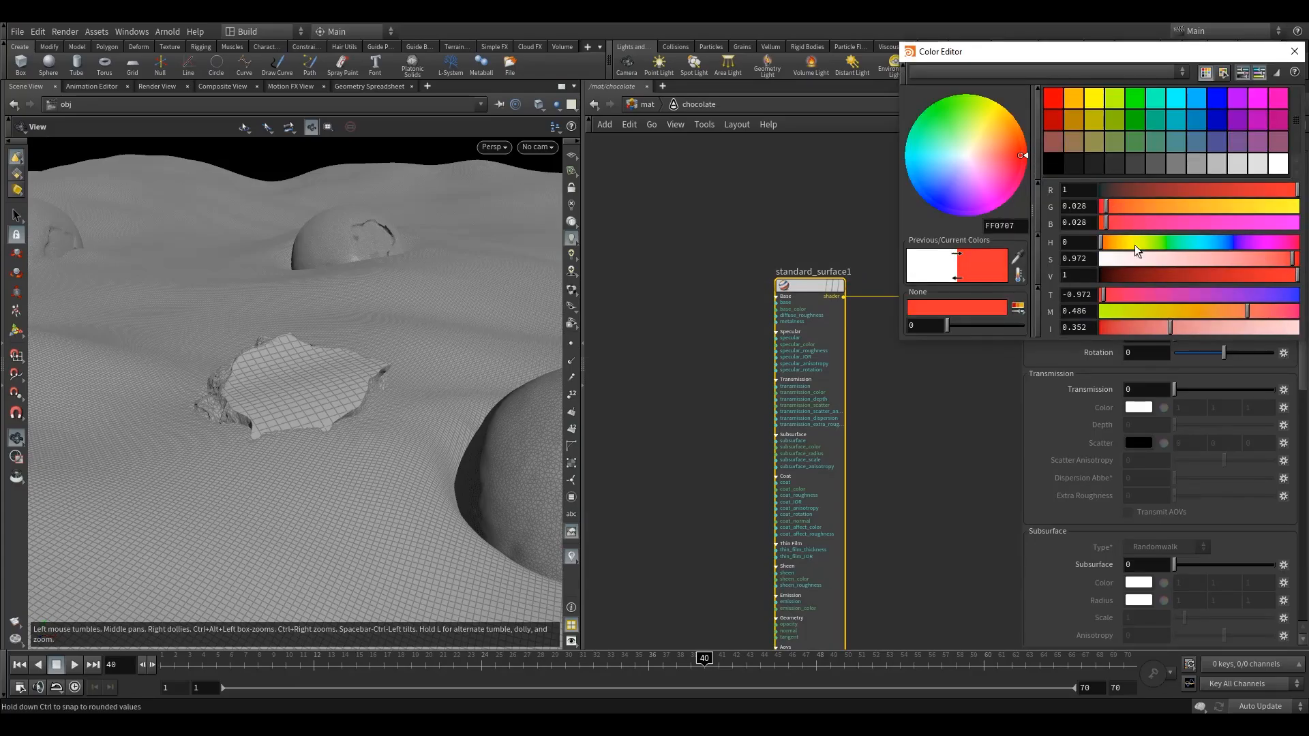
drag(1134, 274, 1111, 275)
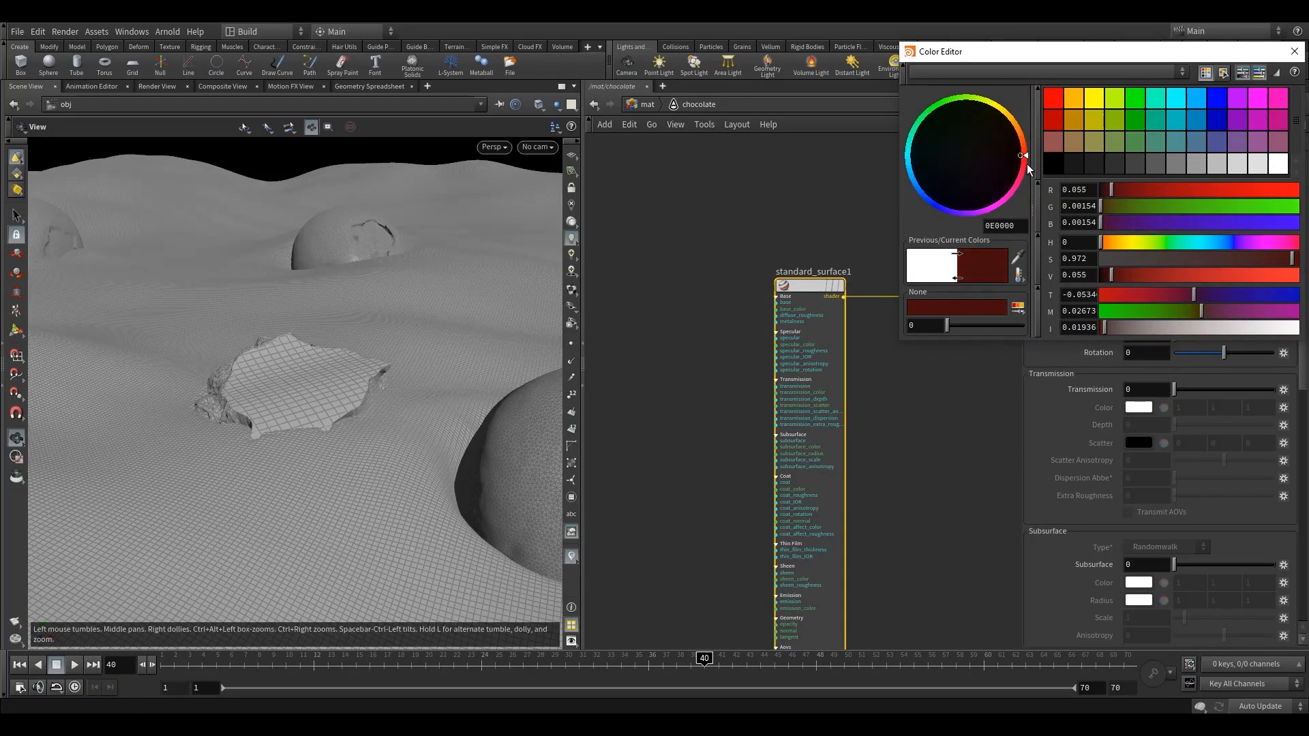
drag(1024, 156, 1024, 137)
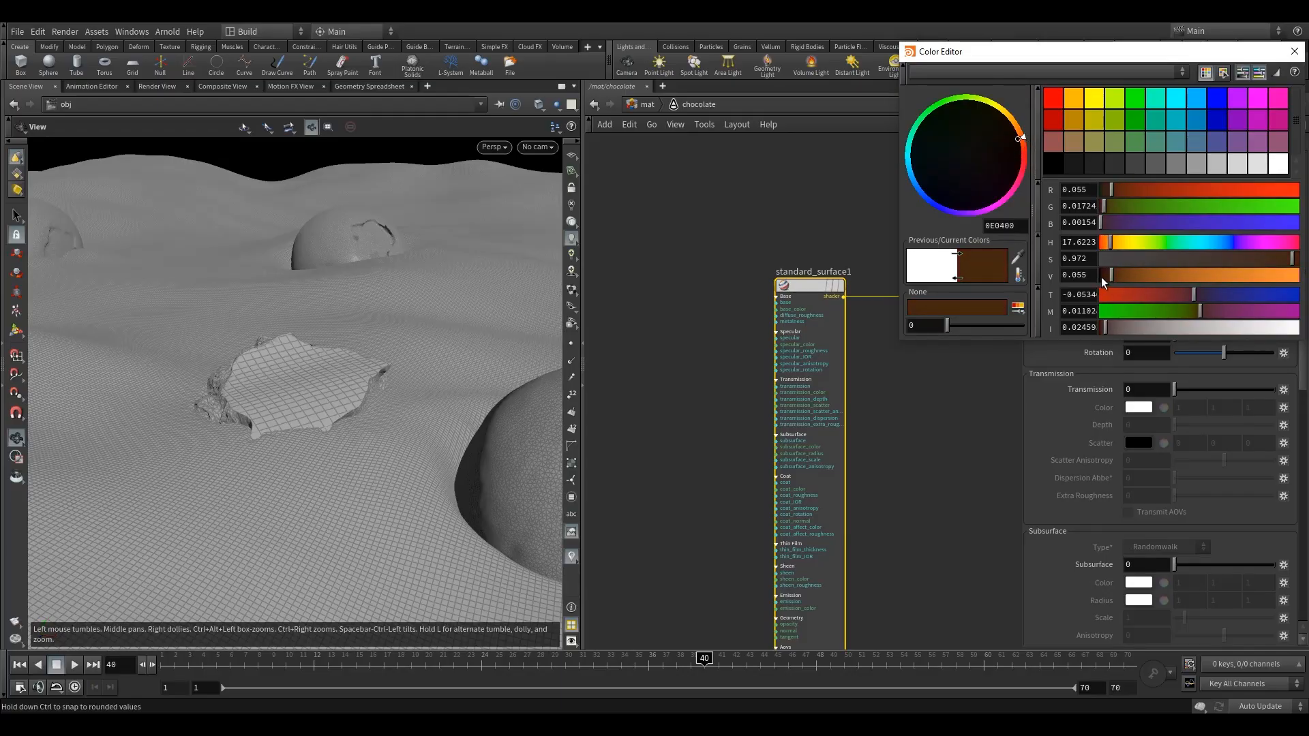
drag(1101, 277, 1104, 276)
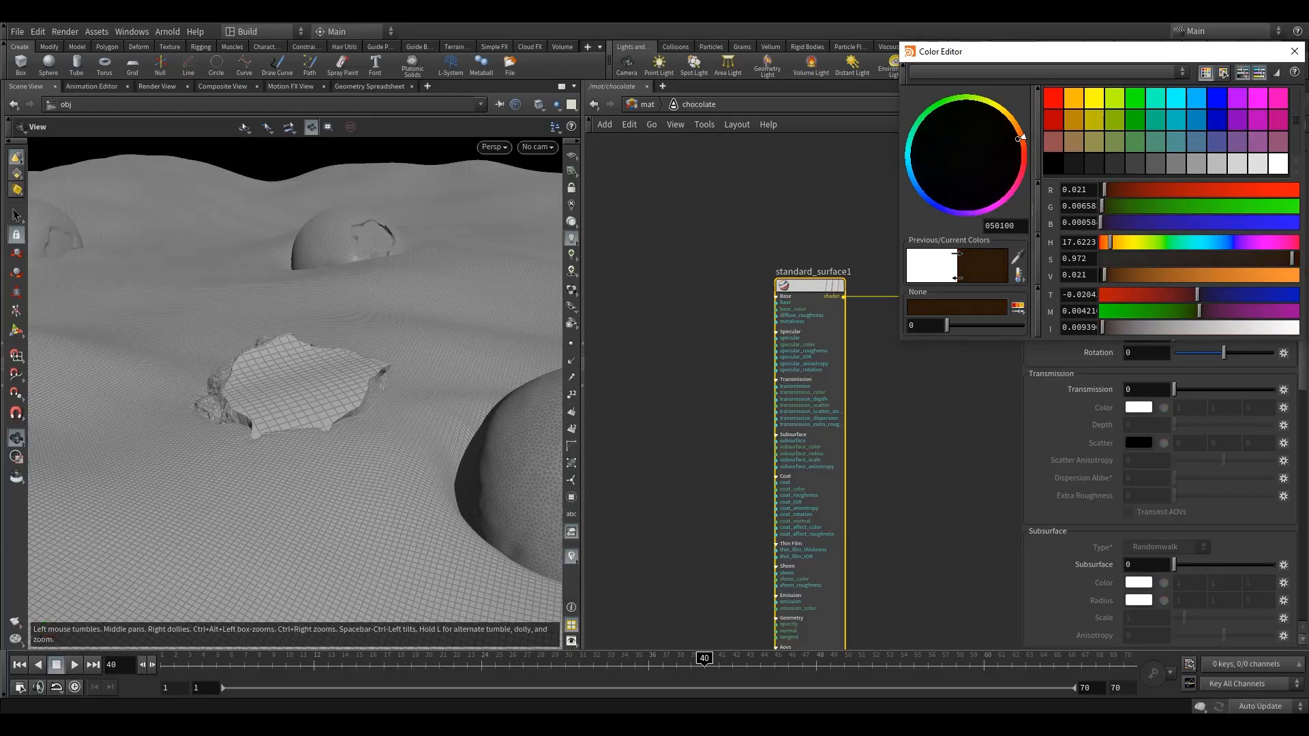
click(1294, 51)
click(645, 105)
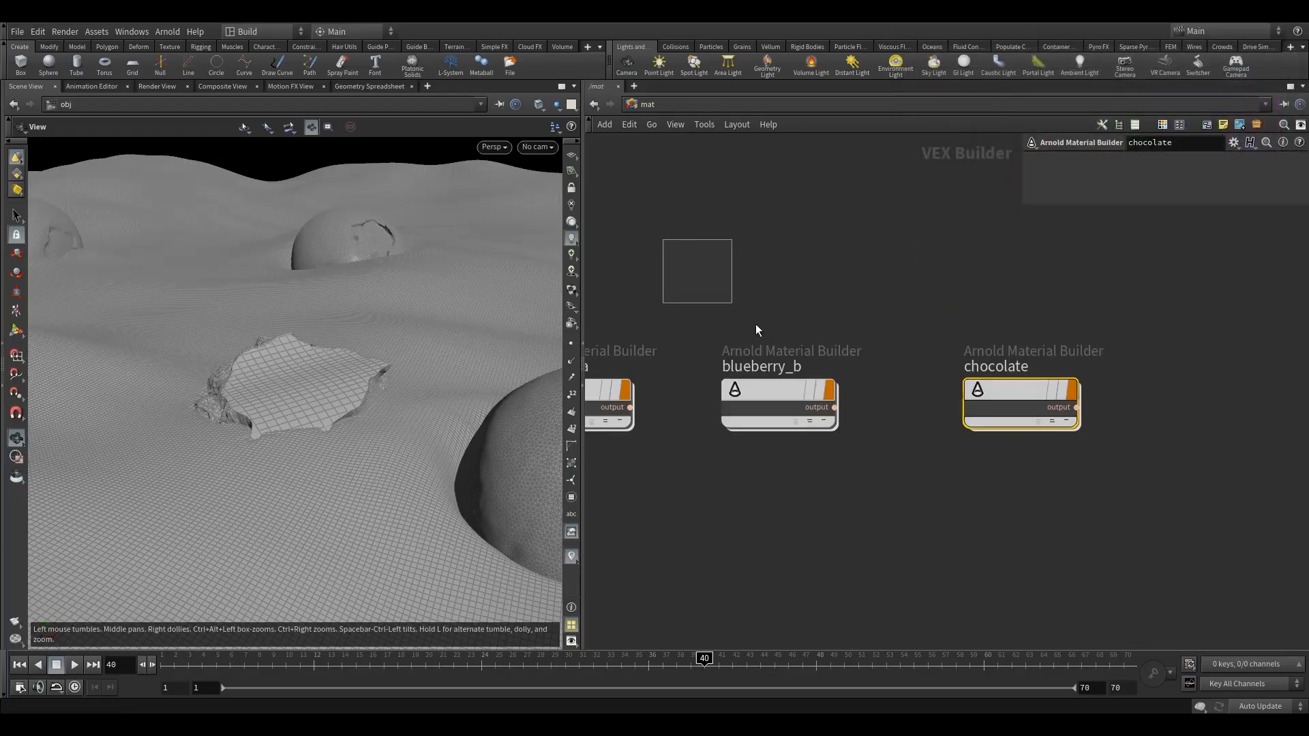
Return to the object level and open the Blue_Choc geometry network
click(646, 104)
click(685, 171)
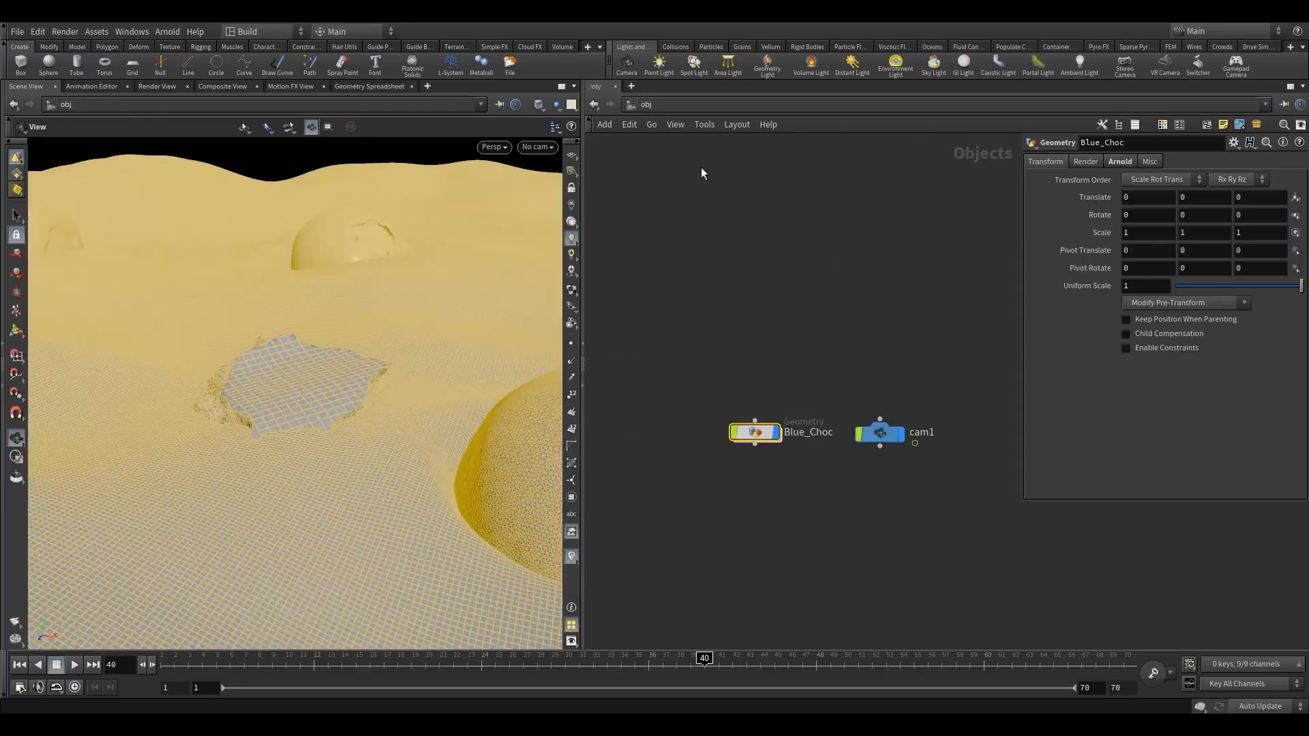
double_click(754, 432)
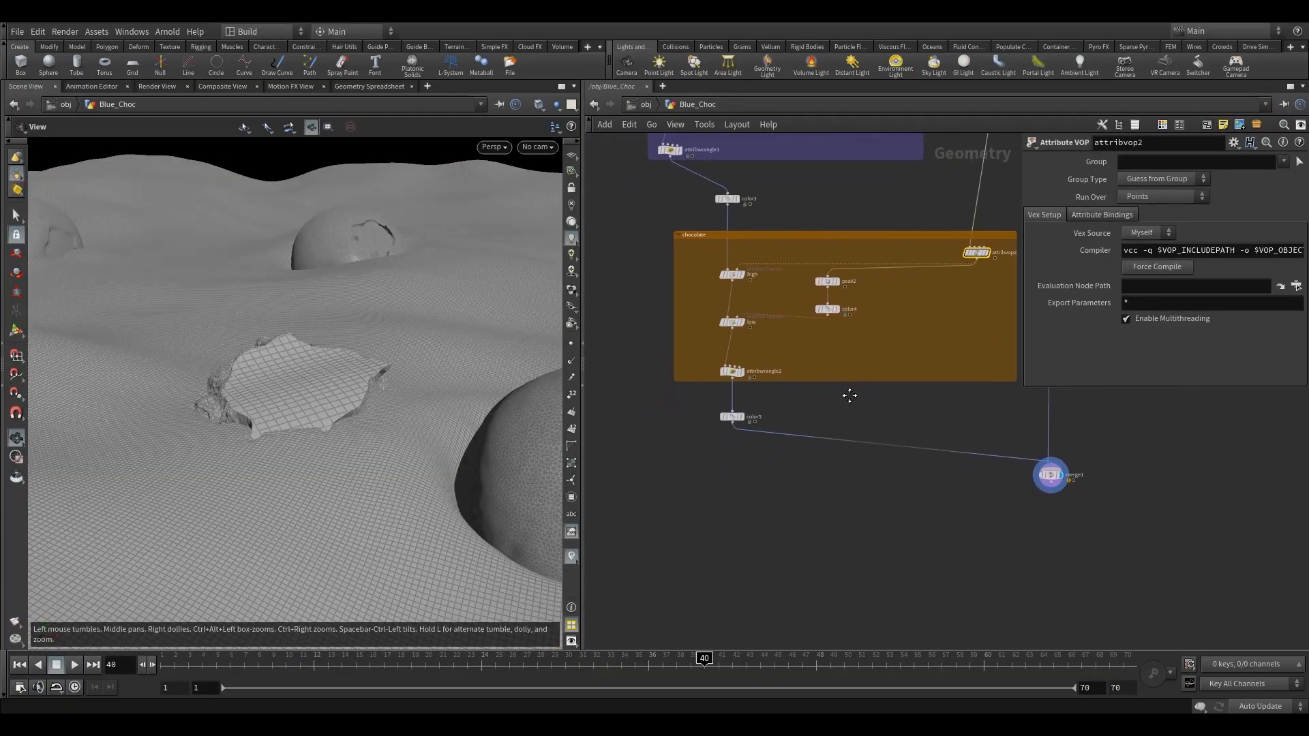
key(Tab)
text(mate)
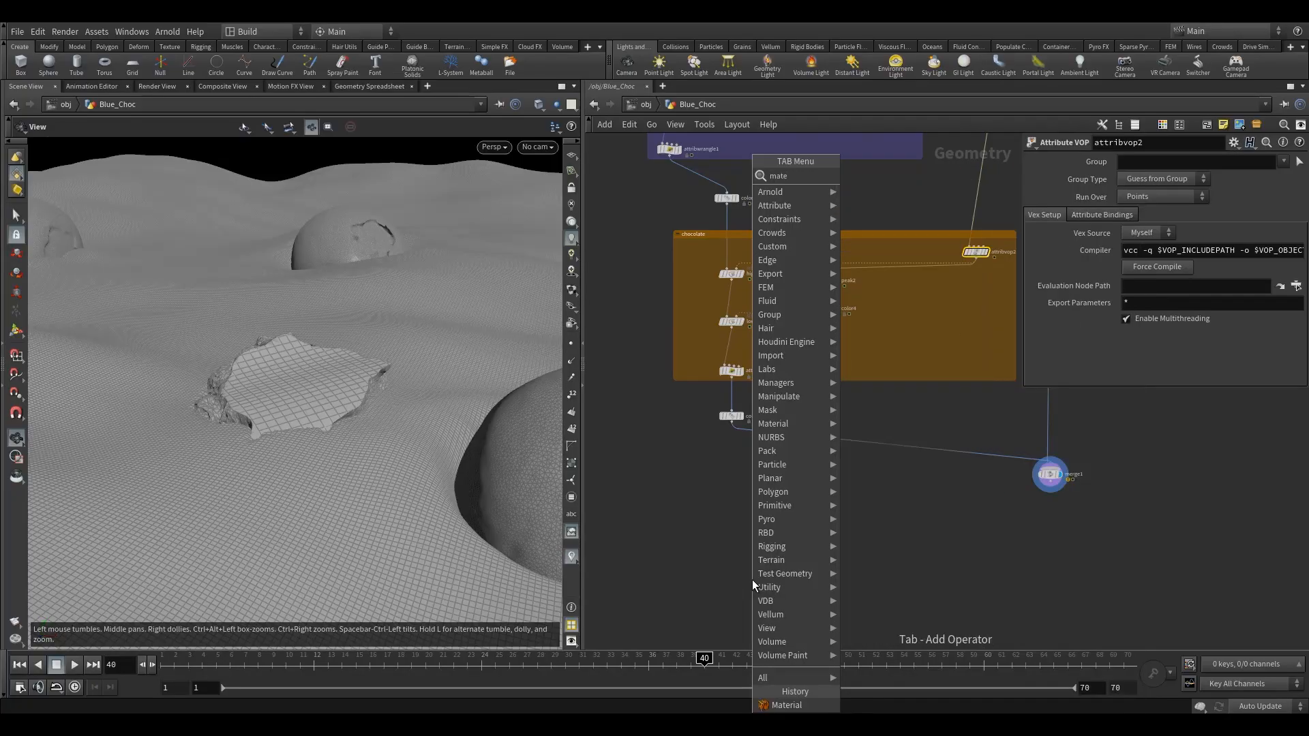
click(885, 188)
click(810, 511)
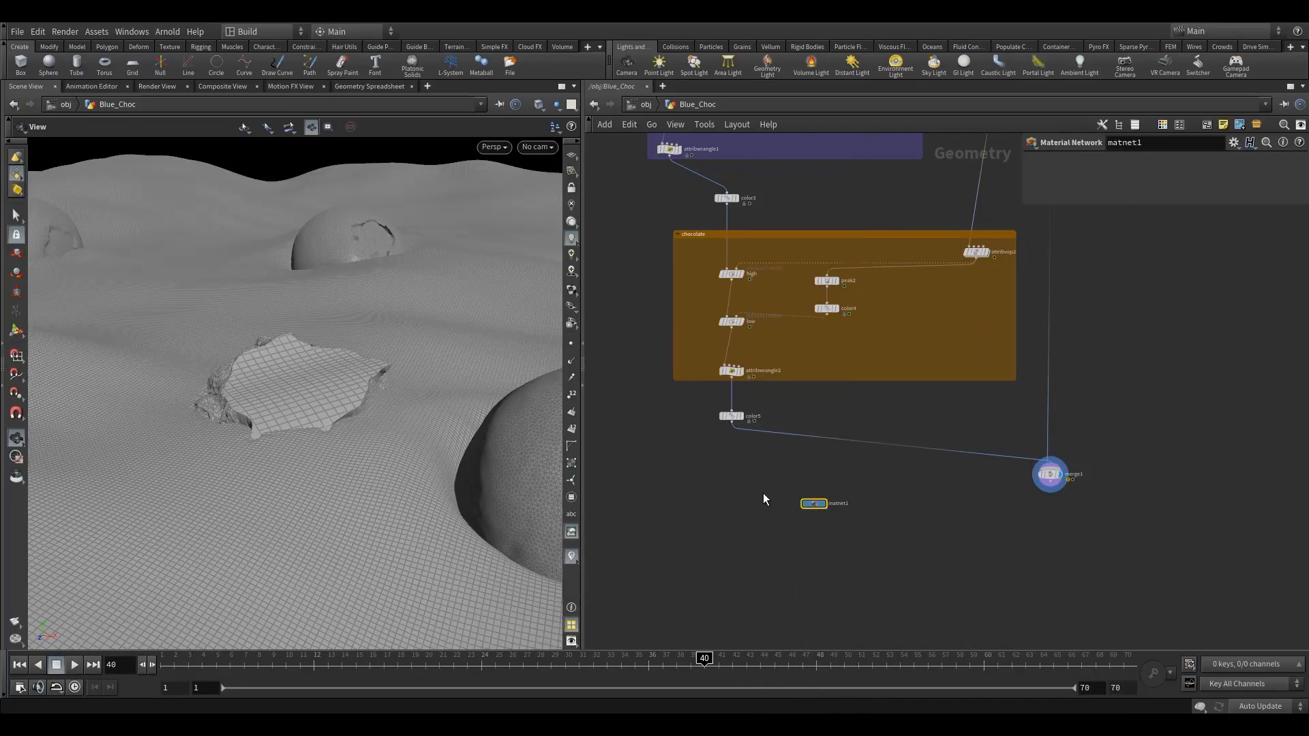
key(Delete)
Insert a Material node on the wire between color5 and merge1 and line it up below color5
key(Tab)
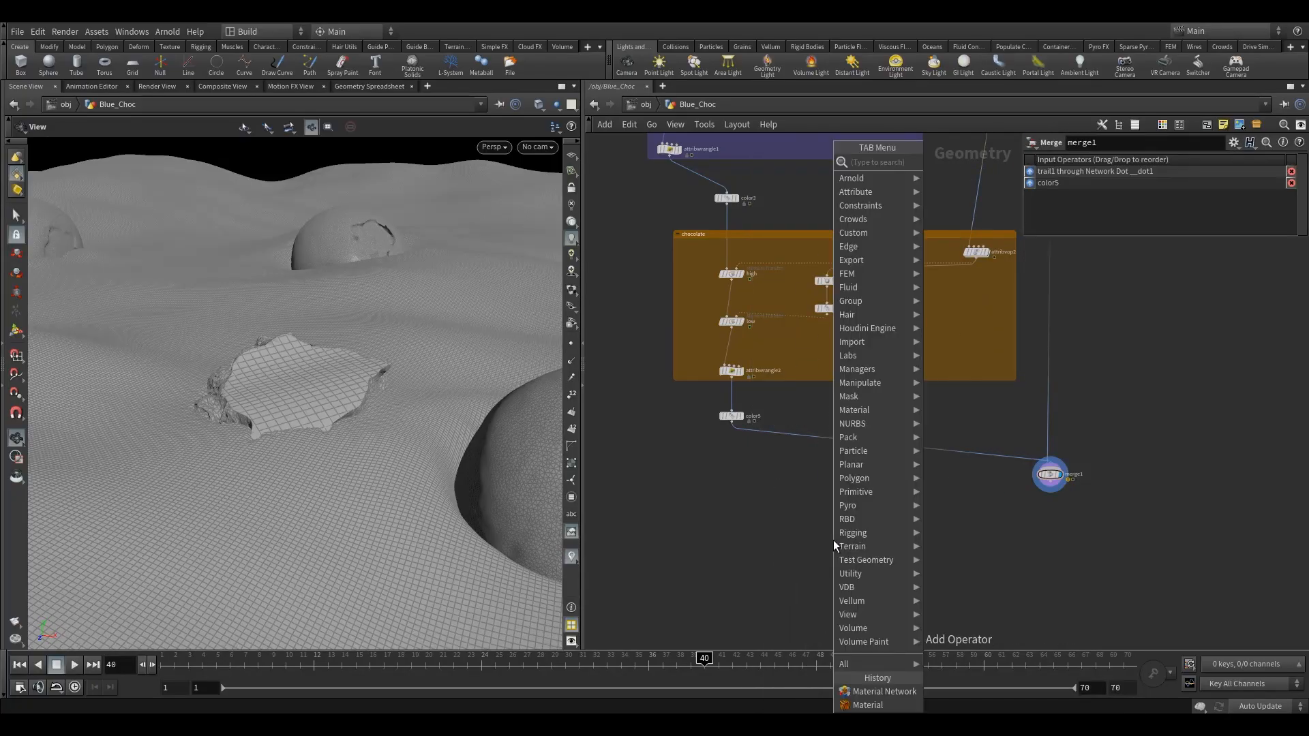
text(materi)
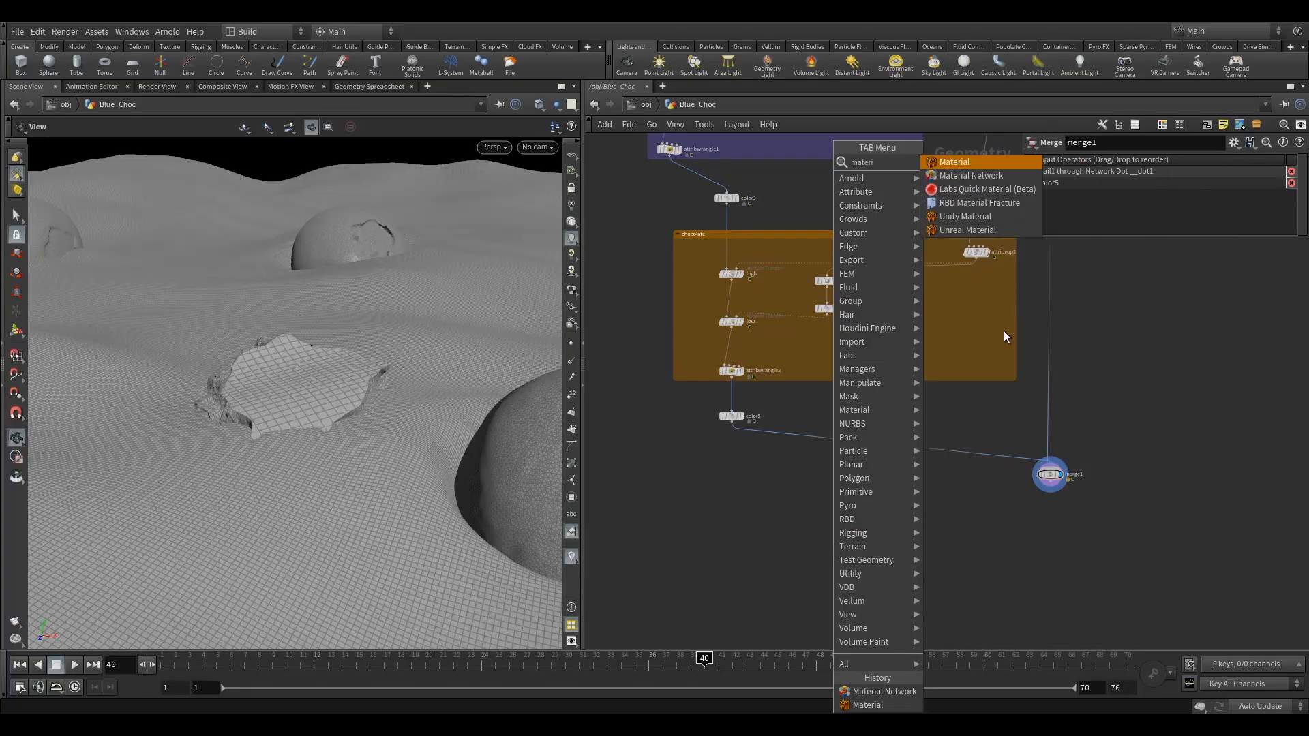
click(955, 162)
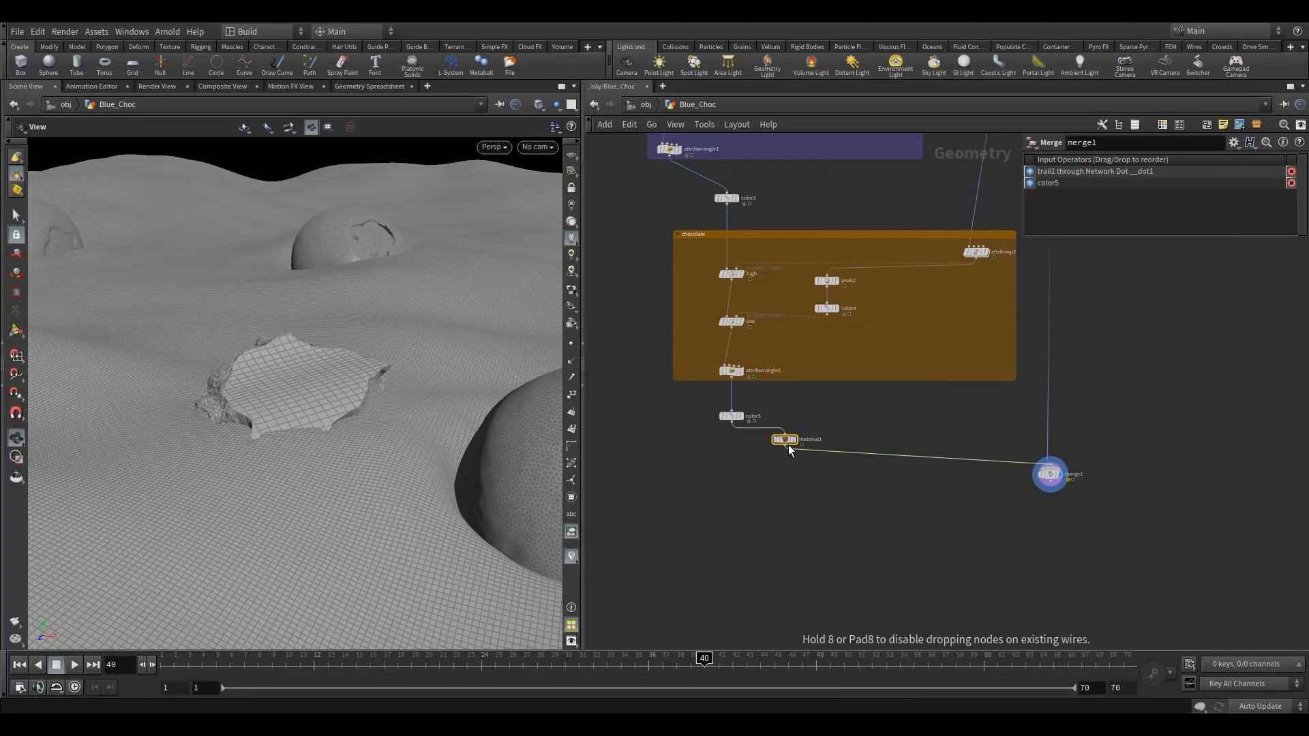
click(784, 440)
drag(784, 439, 730, 444)
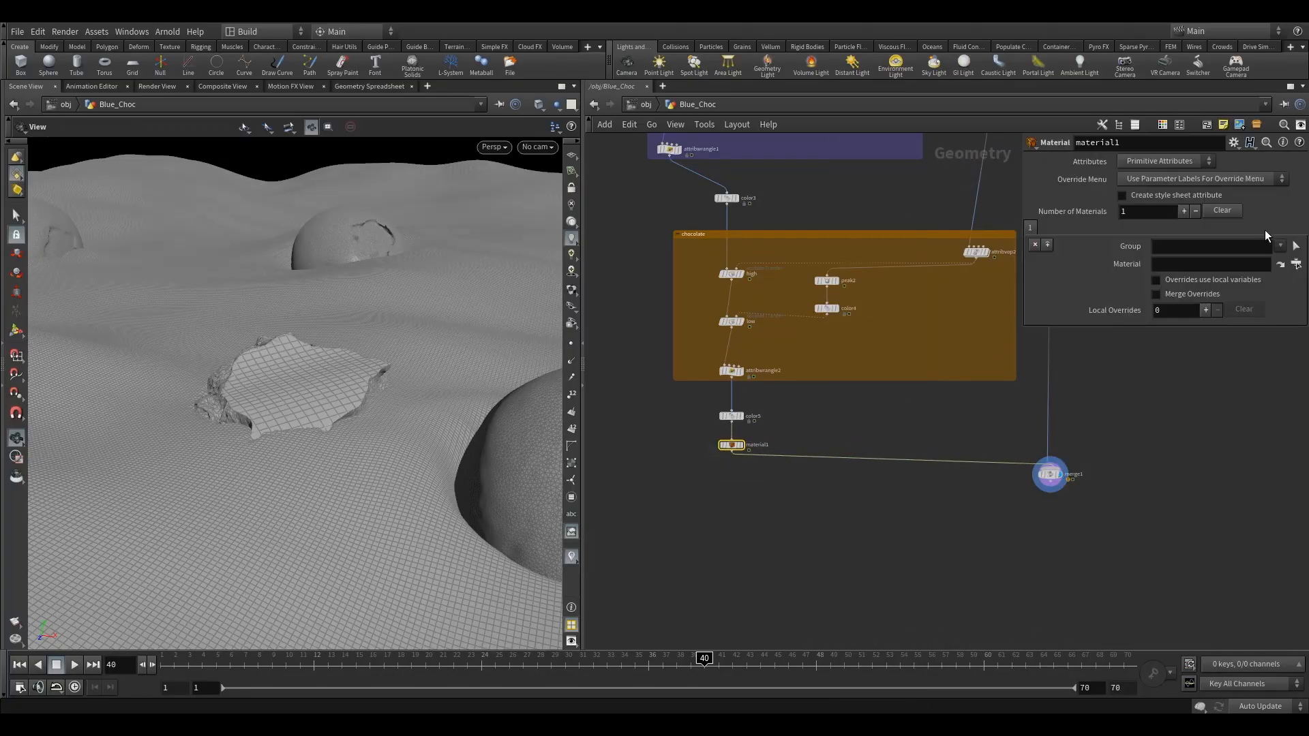
Assign the /mat/yogurt material to the new Material node
click(1295, 265)
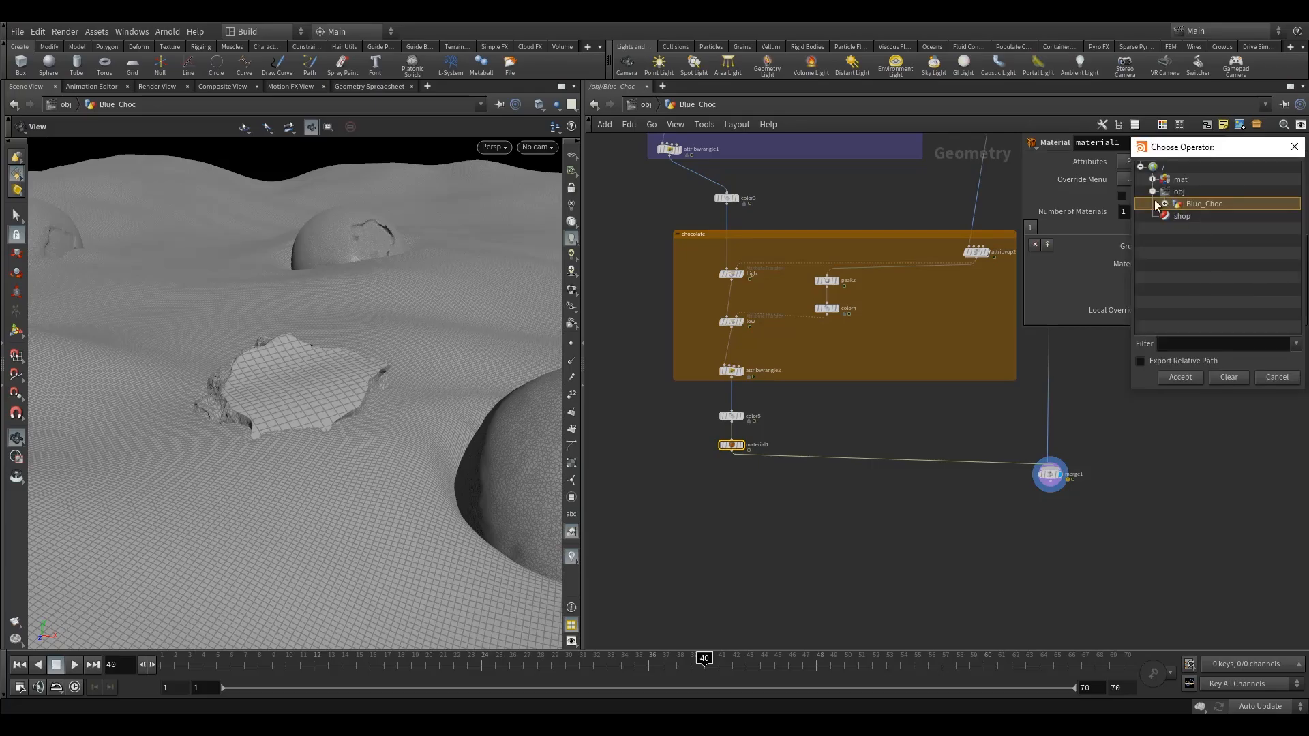
click(1152, 179)
click(1200, 229)
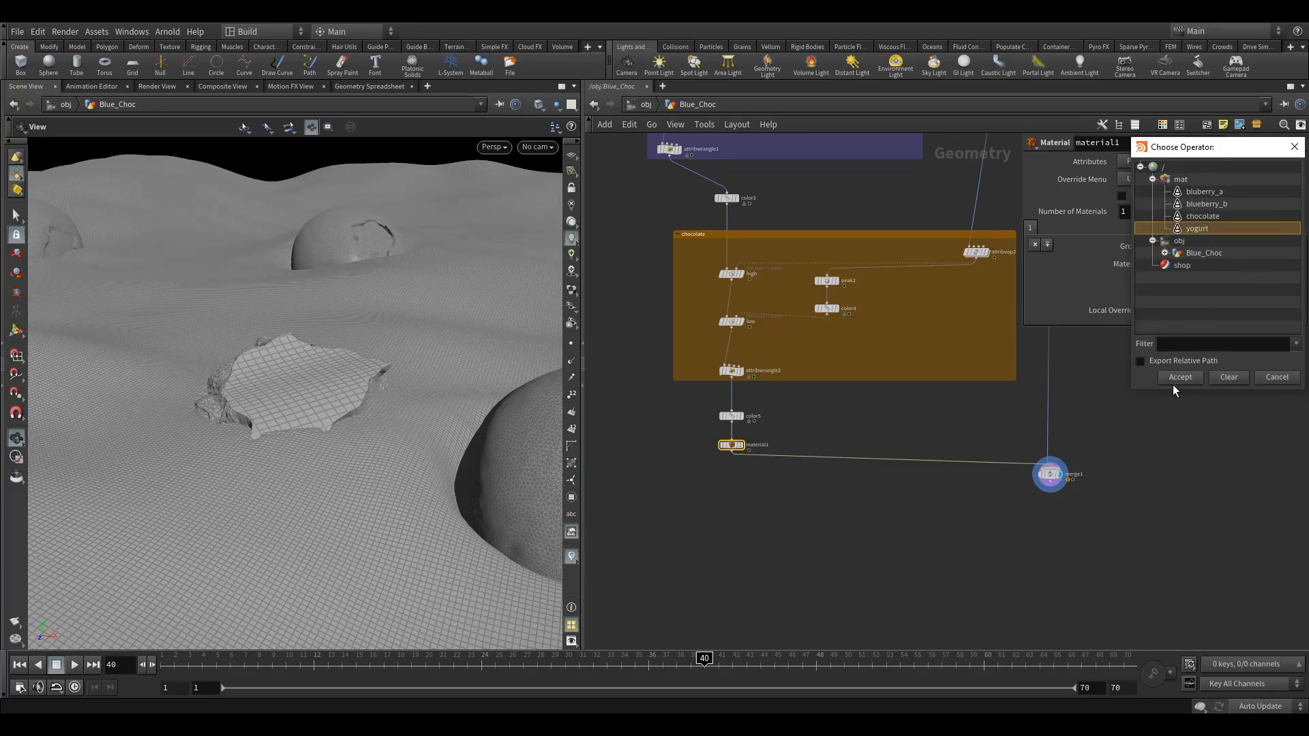
click(1180, 377)
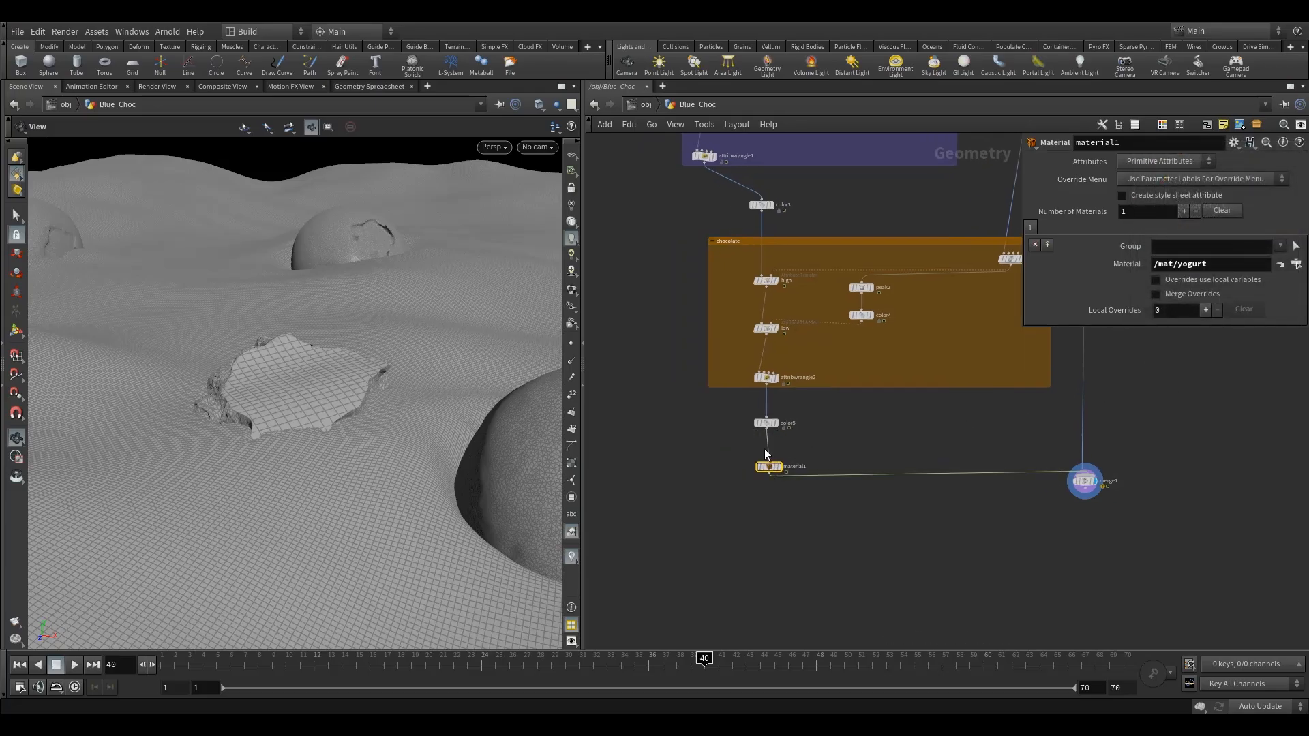
Insert a Normal node on the wire between color5 and the yogurt Material node
scroll(765, 455, up, 3)
key(Tab)
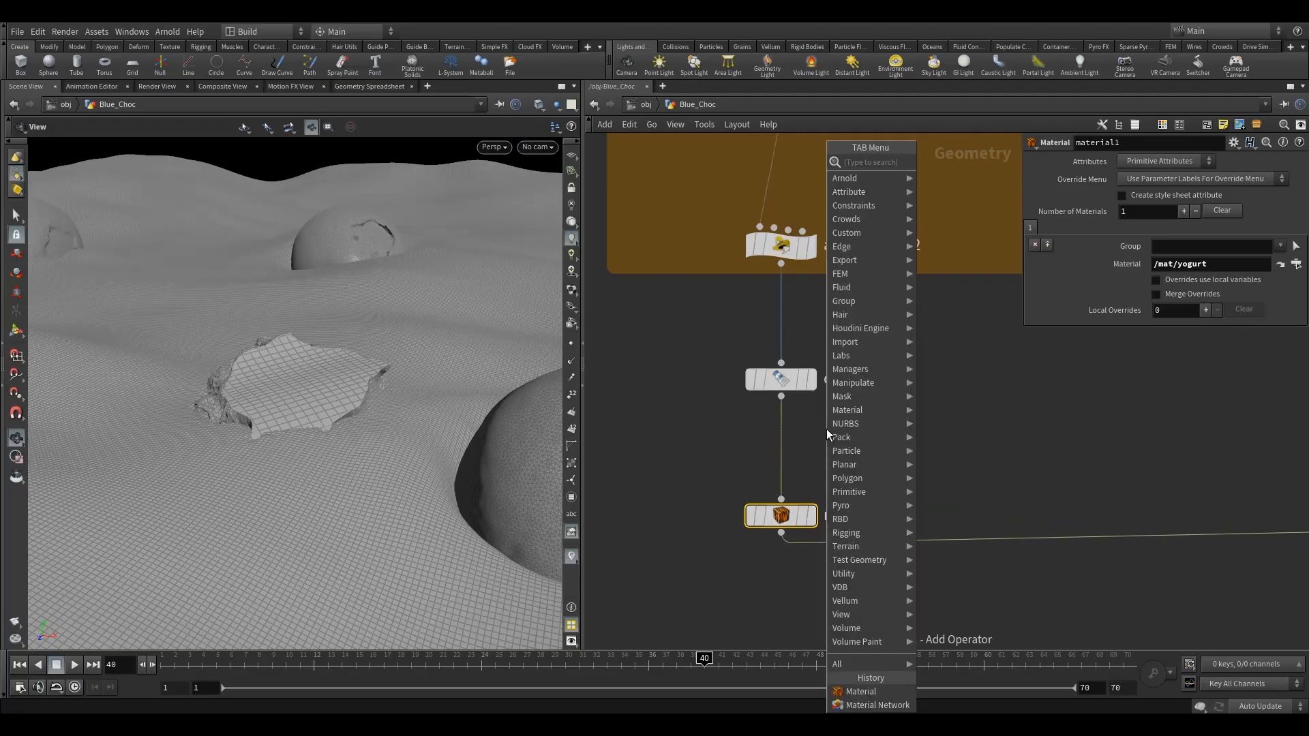
text(norm)
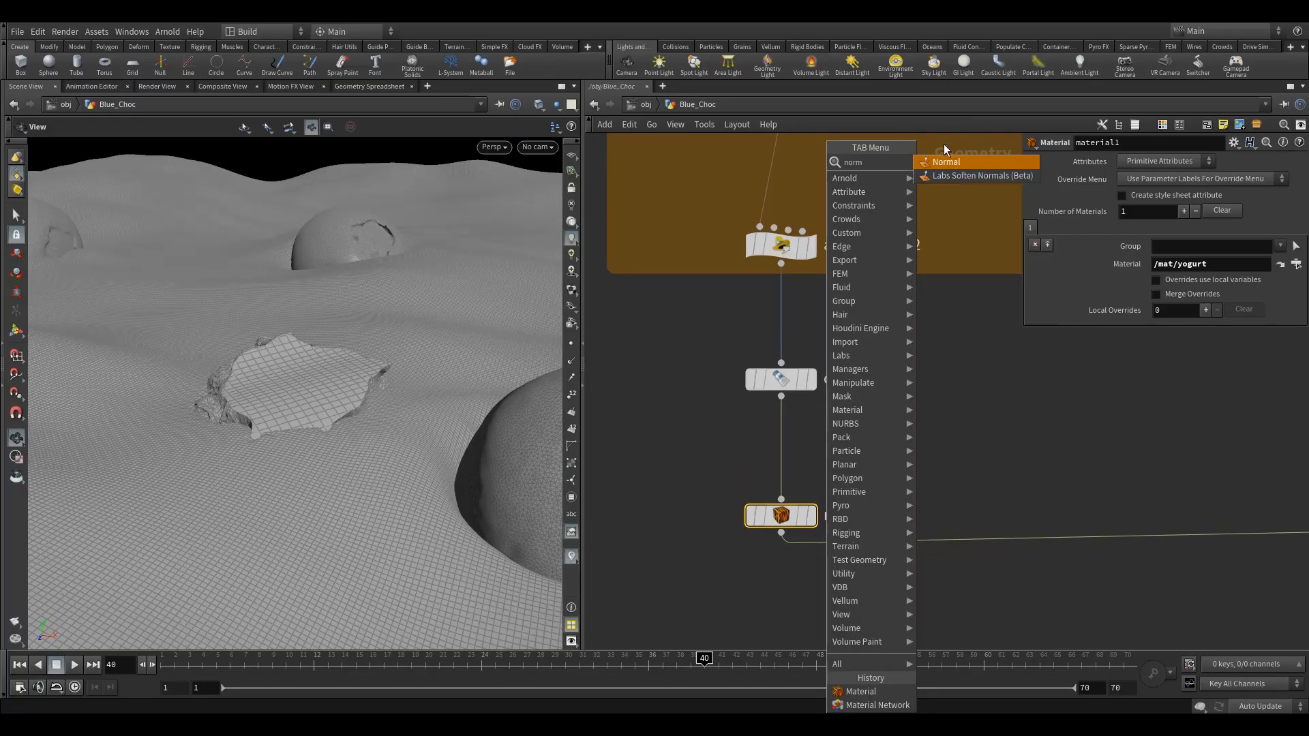
click(952, 161)
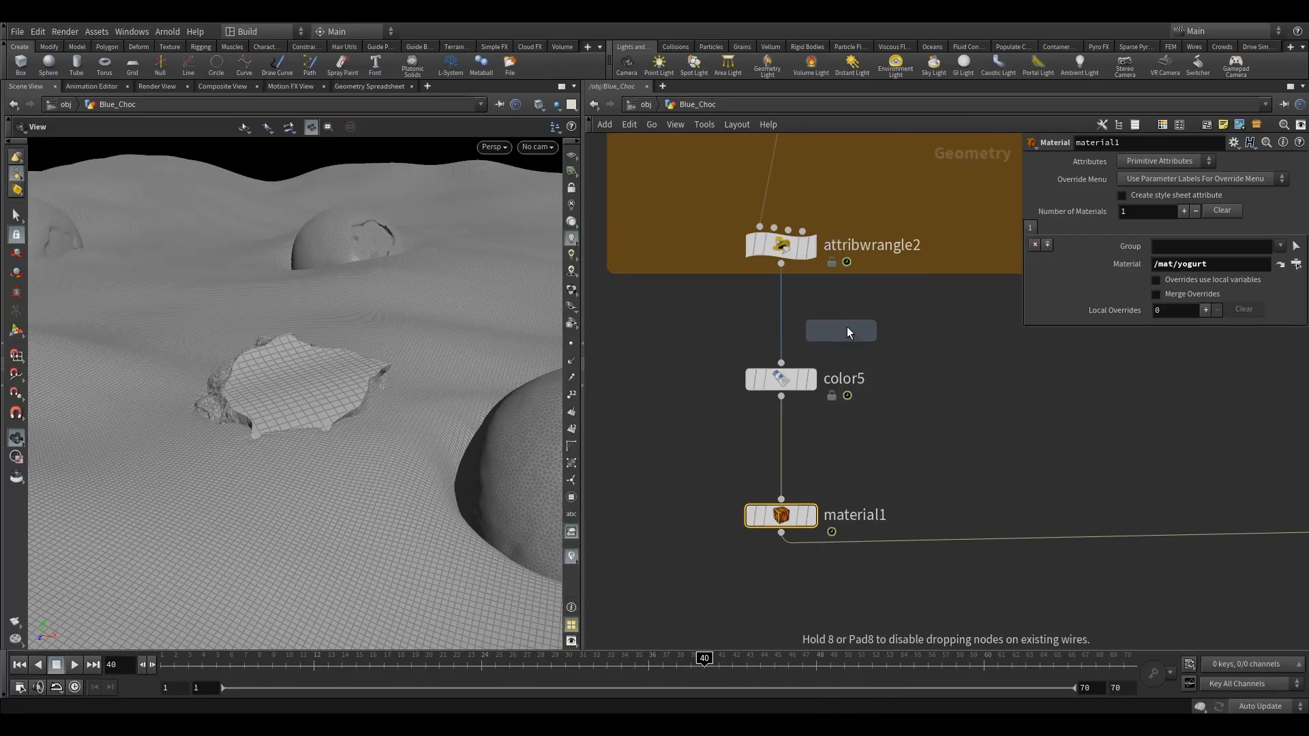
click(783, 450)
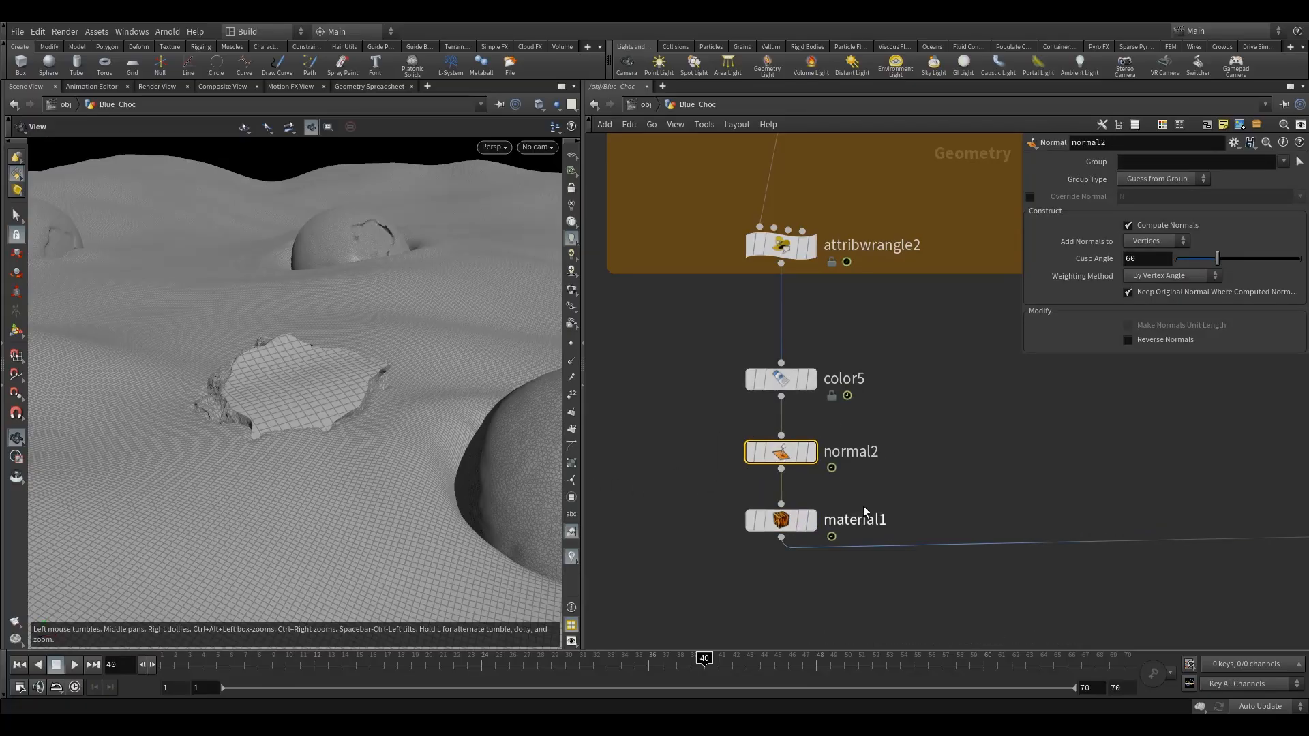
Insert a second Material node on the vertical wire running from the trail branch into merge1
middle_drag(992, 456, 791, 438)
scroll(811, 436, down, 5)
middle_drag(969, 418, 705, 510)
key(Tab)
text(mate)
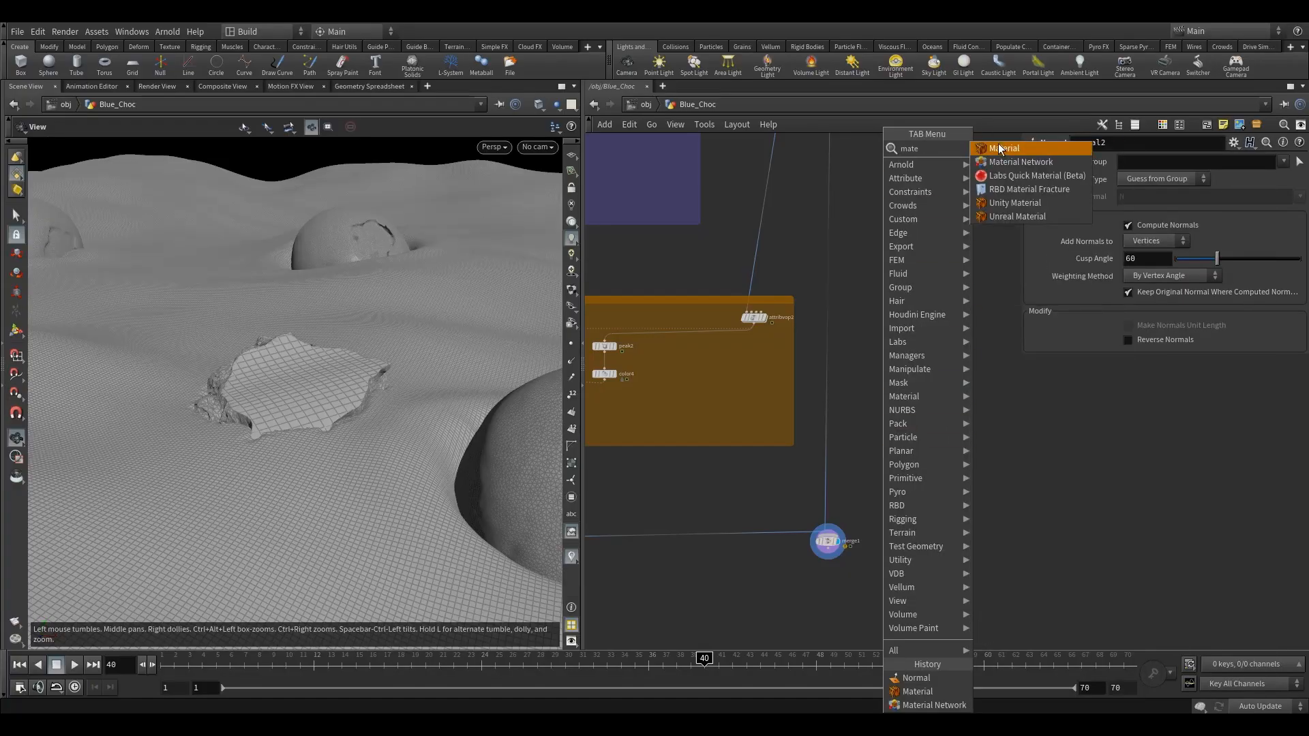
key(Return)
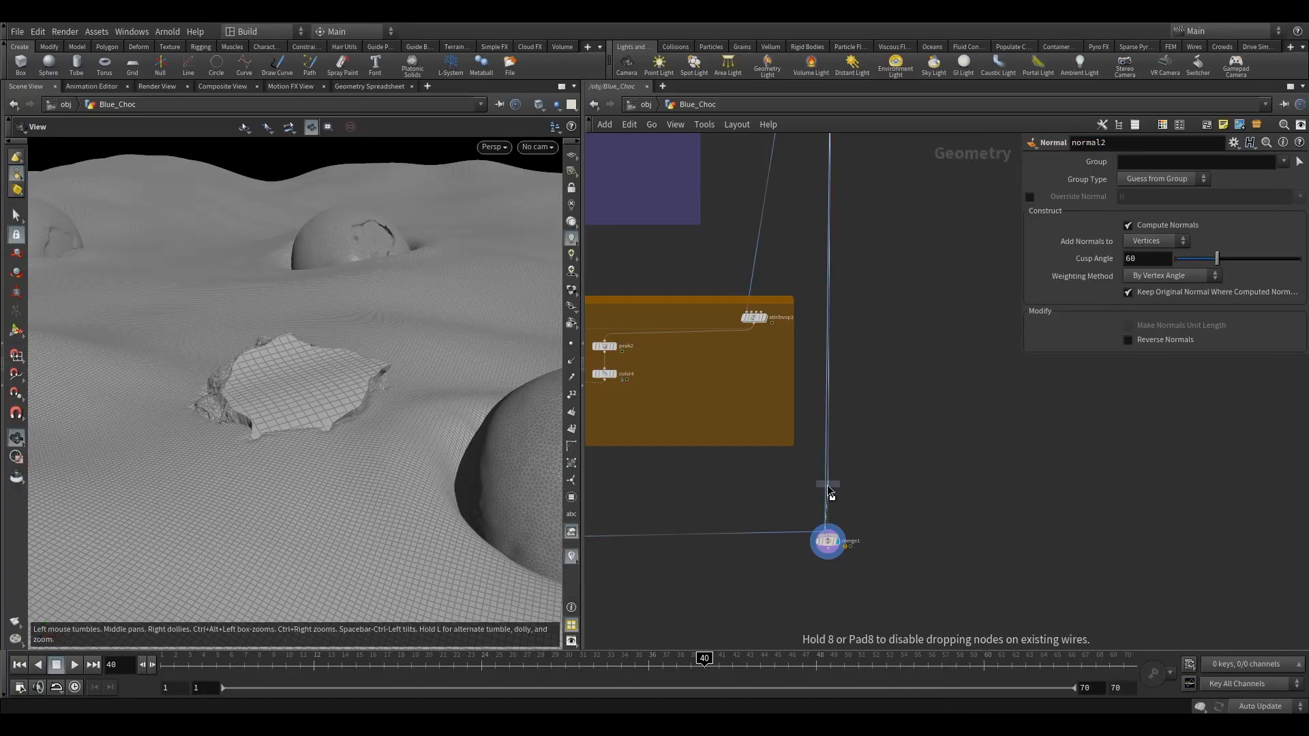
click(828, 484)
middle_drag(929, 434, 960, 450)
Limit the second Material node's first entry to the blueberry_a group and assign it /mat/bluberry_a
click(1280, 246)
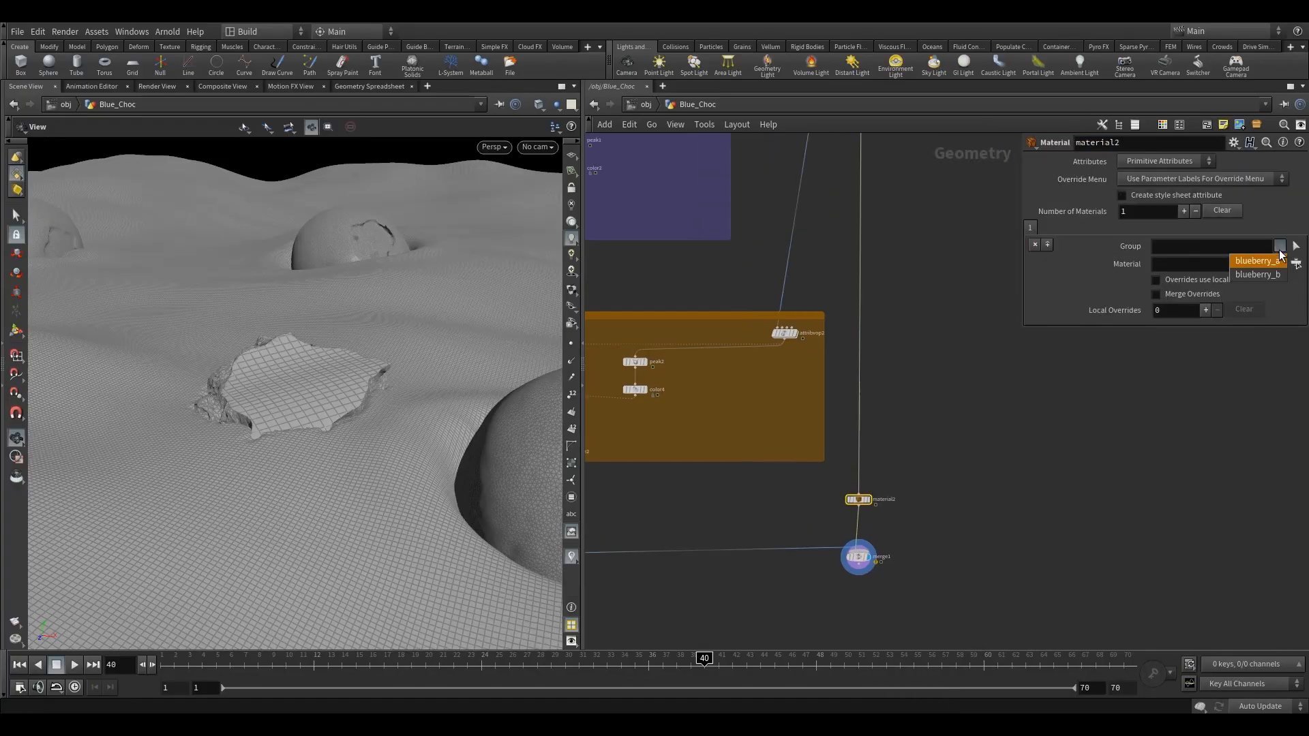
click(1255, 260)
click(1295, 264)
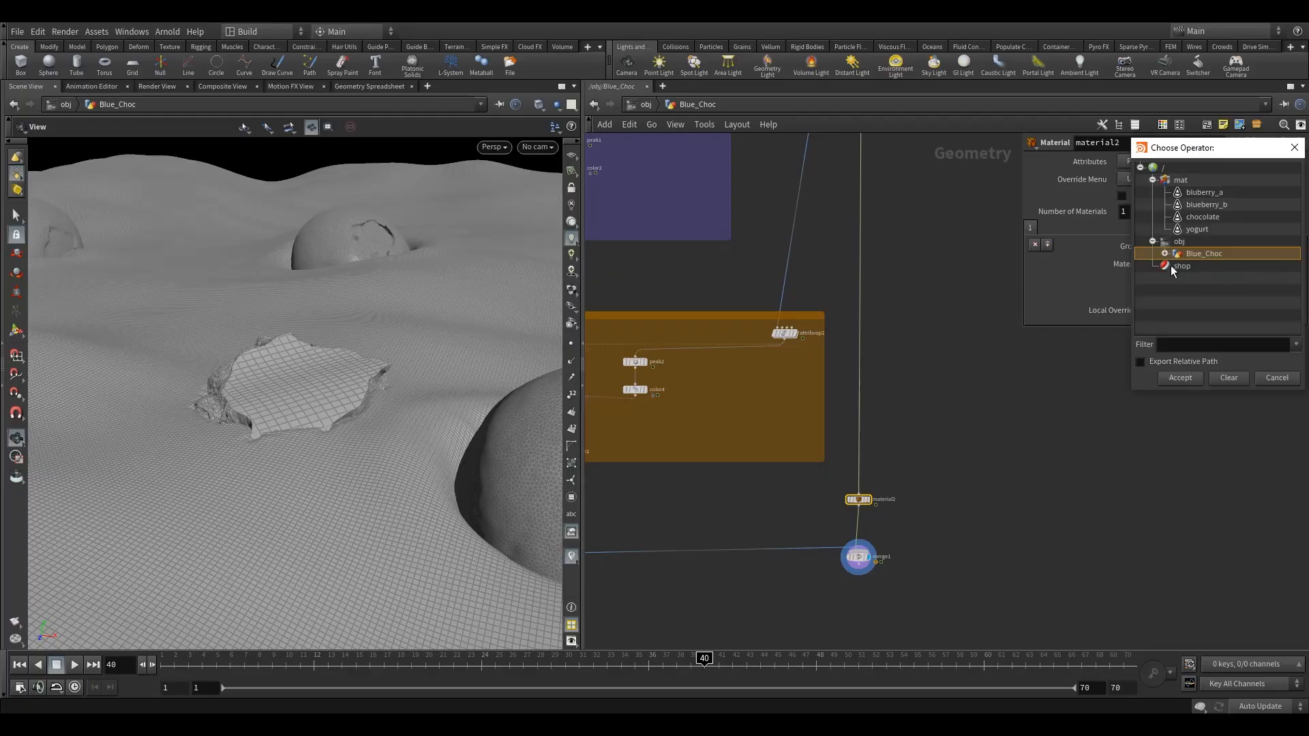
click(1198, 192)
click(1180, 377)
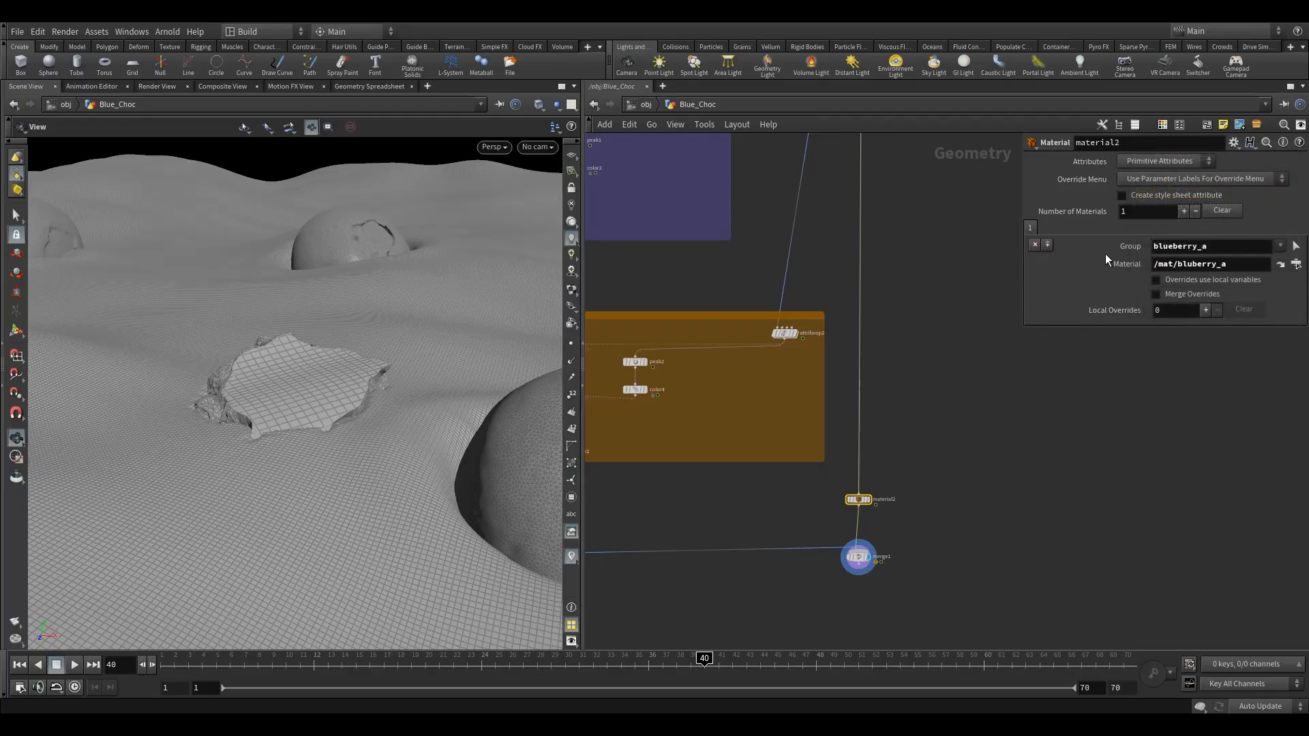
Add a second material entry with the group blueberry_b and assign it /mat/blueberry_b
click(1048, 245)
click(1184, 250)
click(1296, 264)
click(1207, 203)
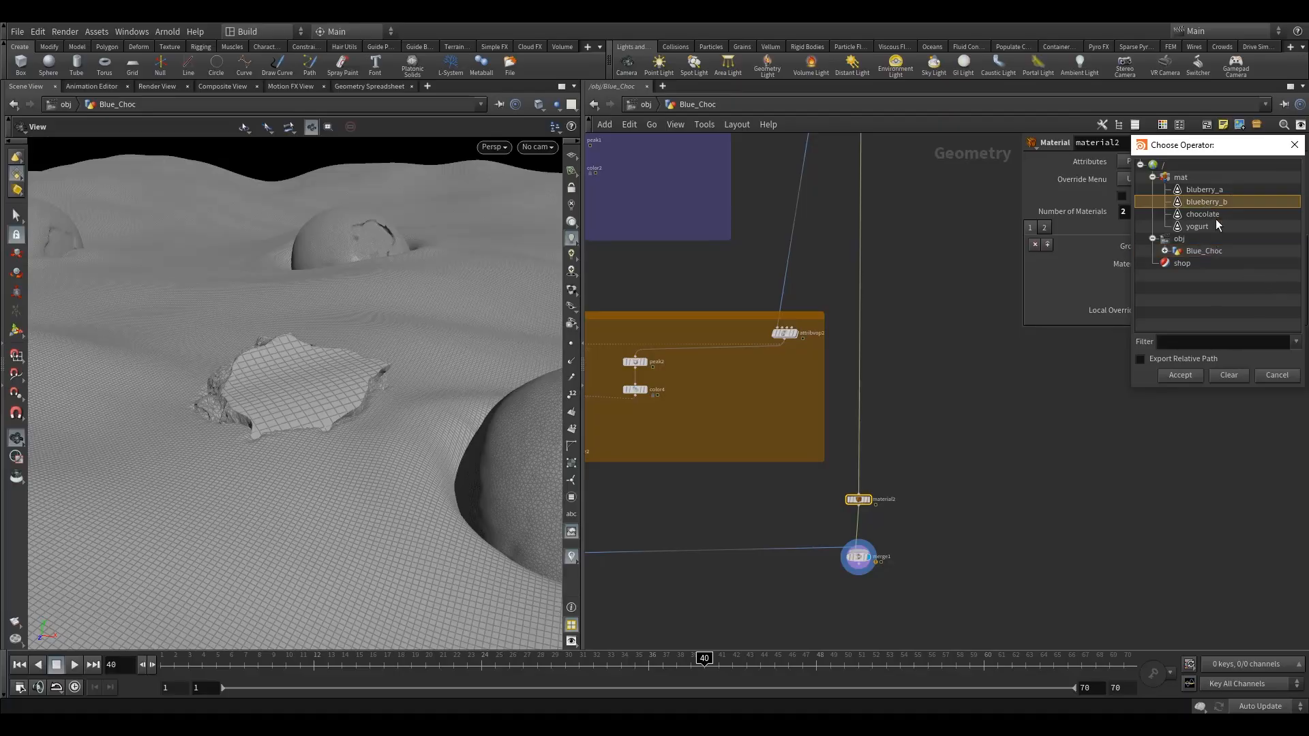
click(1180, 375)
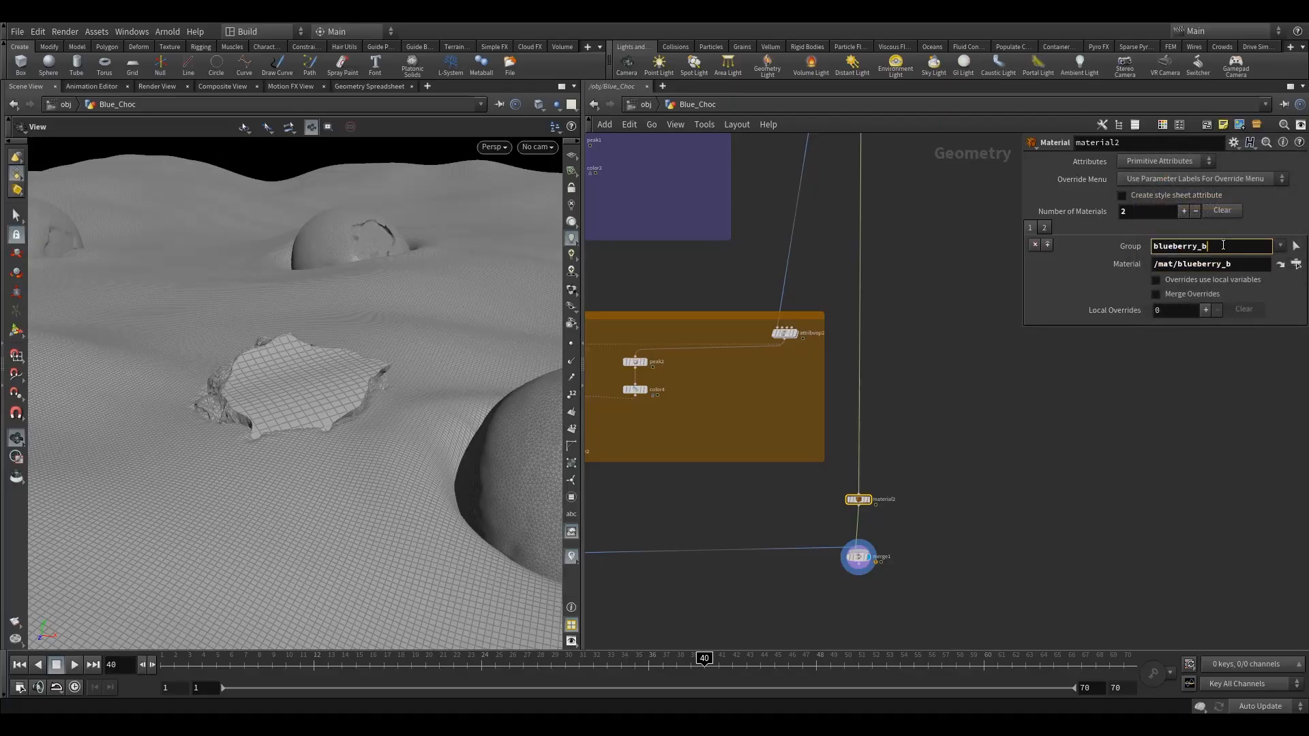
Add a third material entry to the same Material node and fill in its group
click(1030, 228)
click(1047, 245)
click(1046, 227)
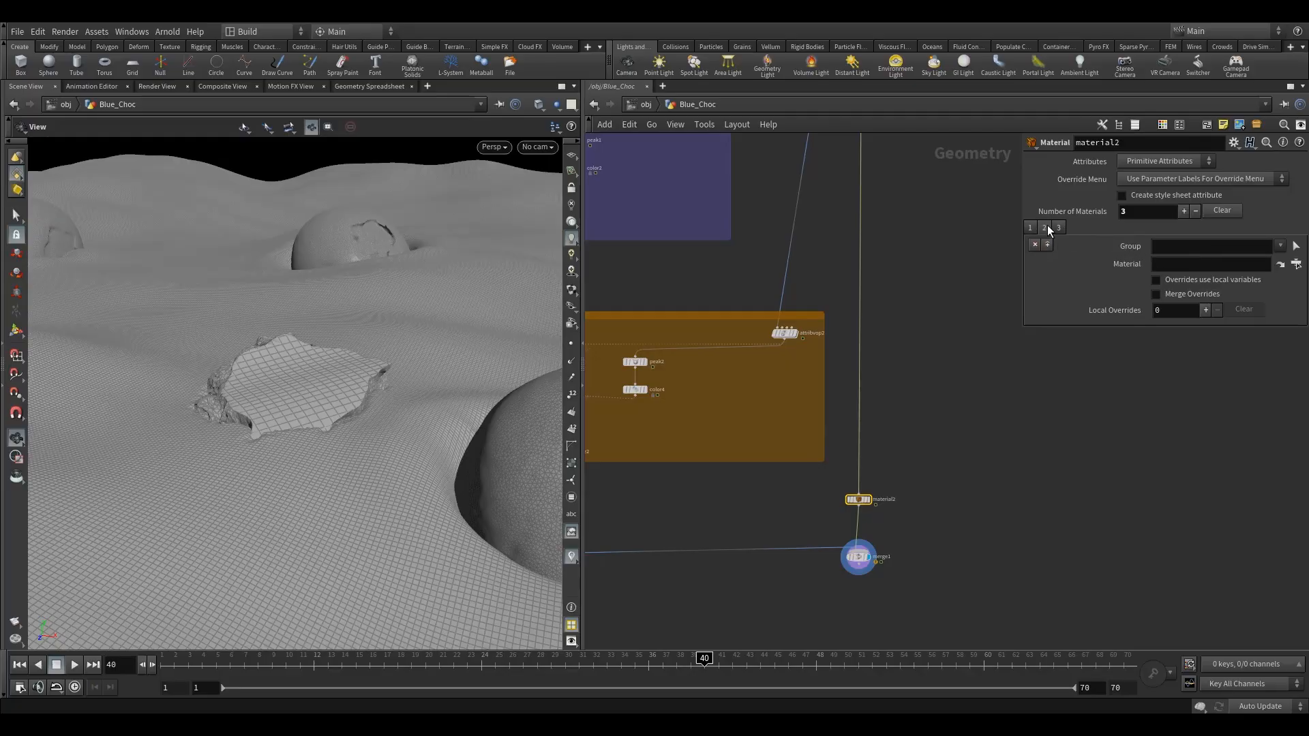
click(1193, 246)
click(1280, 246)
click(1266, 264)
click(1240, 254)
key(BackSpace)
drag(1156, 246, 1160, 251)
drag(1153, 248, 1196, 249)
double_click(1204, 249)
click(1205, 250)
key(Return)
Assign /mat/chocolate to the third material entry, the one with the group !blueberry*
click(1296, 265)
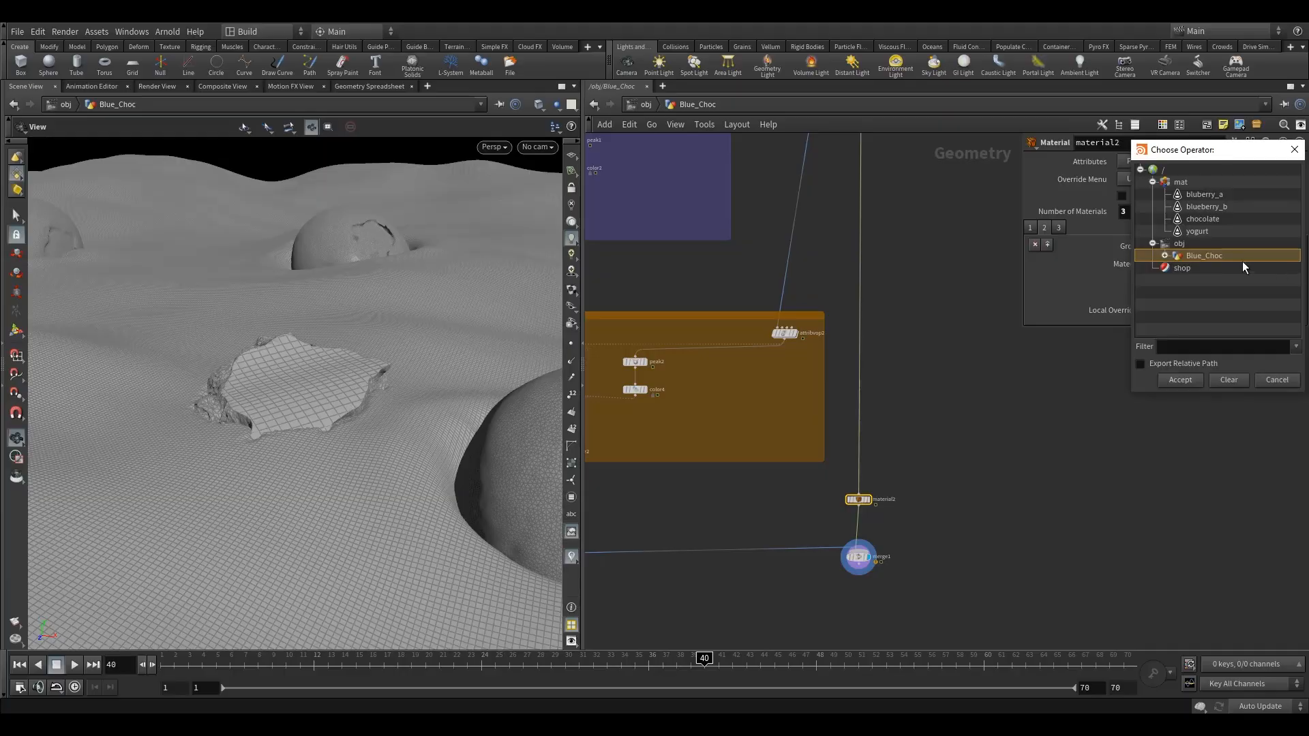
click(1197, 229)
click(1199, 219)
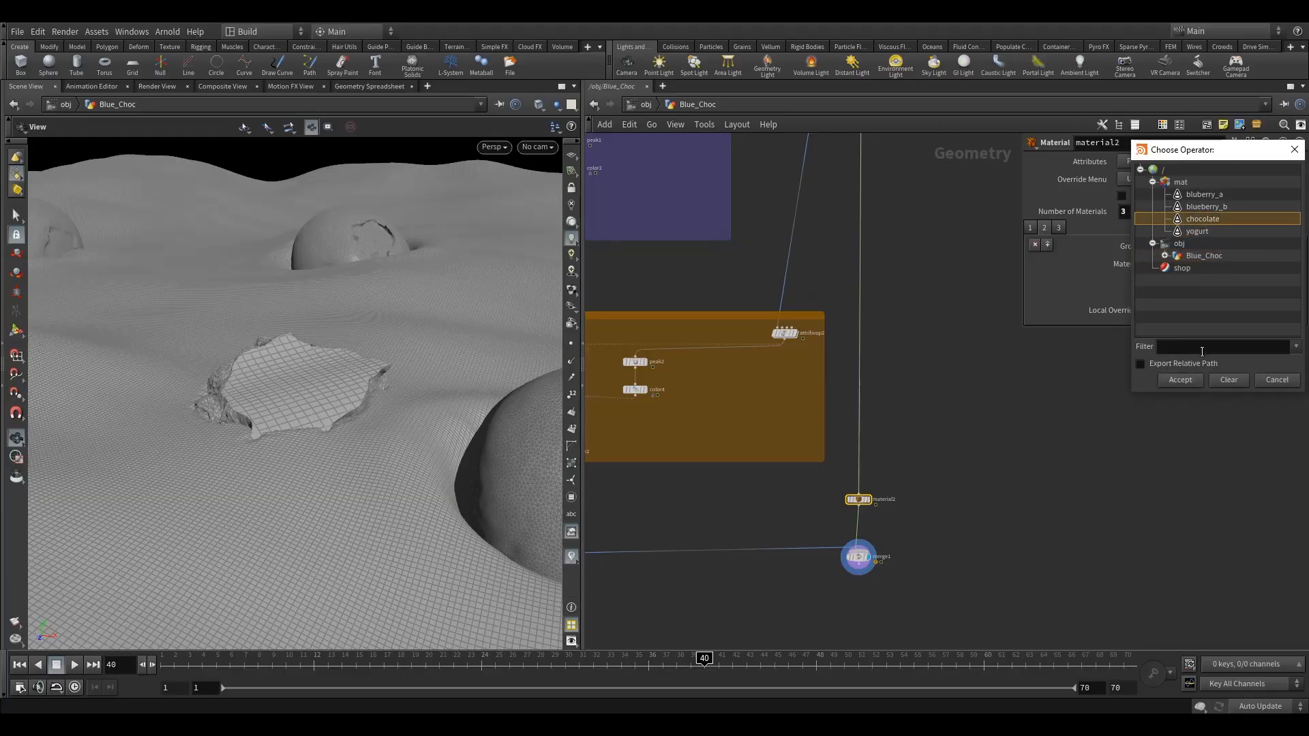
click(1180, 380)
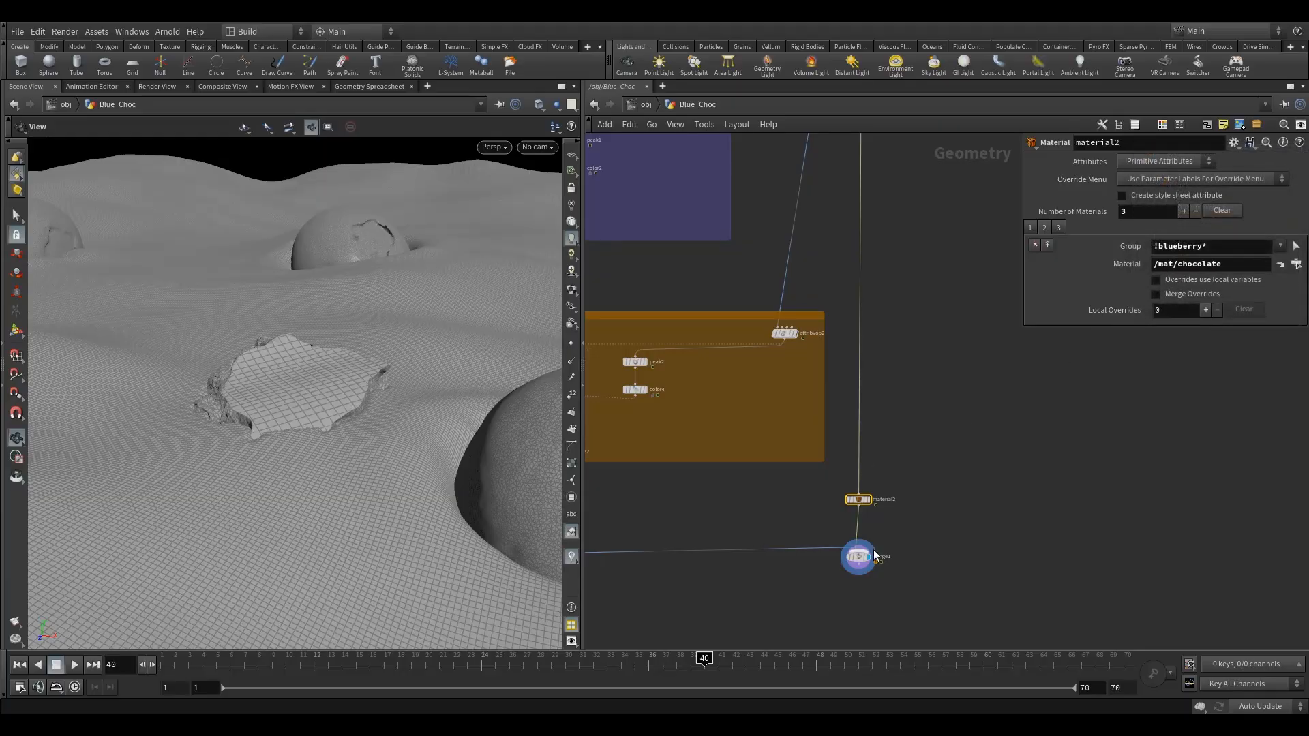
Return to the object level and add an Arnold Light above the Blue_Choc node
drag(810, 520, 895, 603)
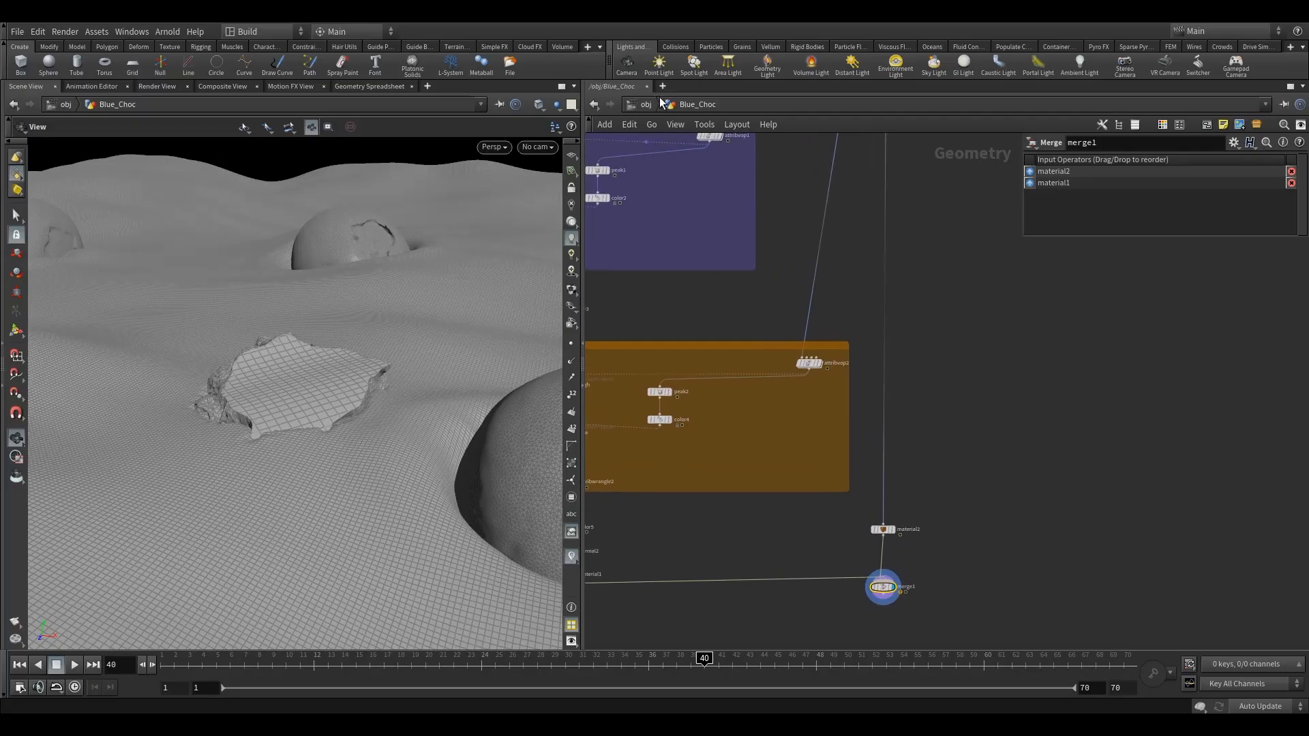
click(648, 104)
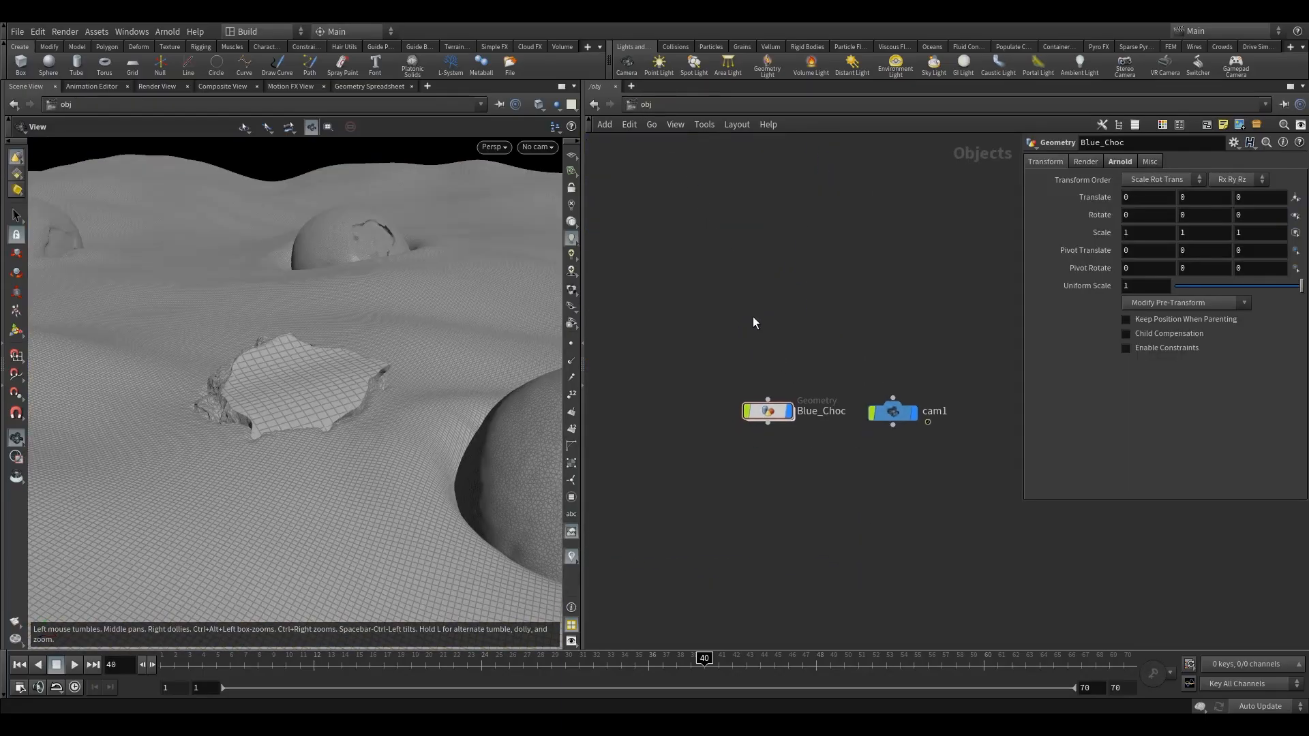
key(Tab)
mouse_move(757, 382)
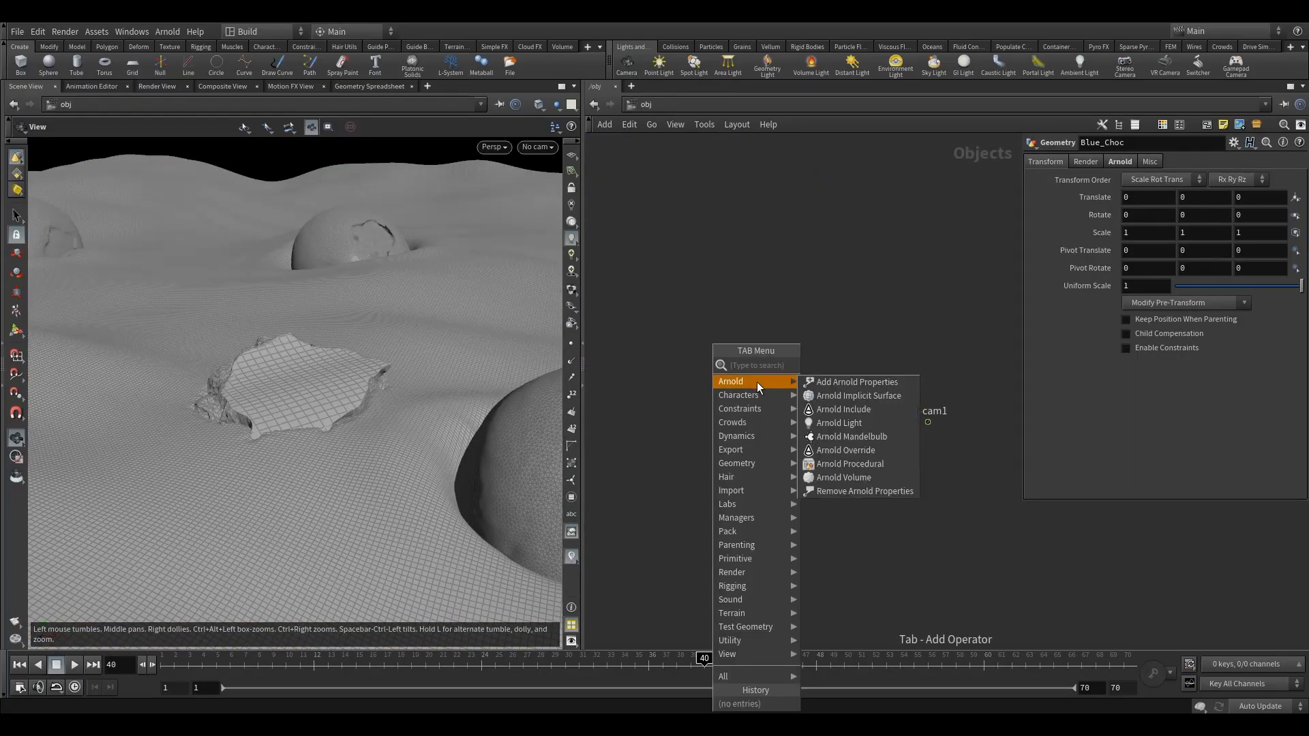
click(839, 422)
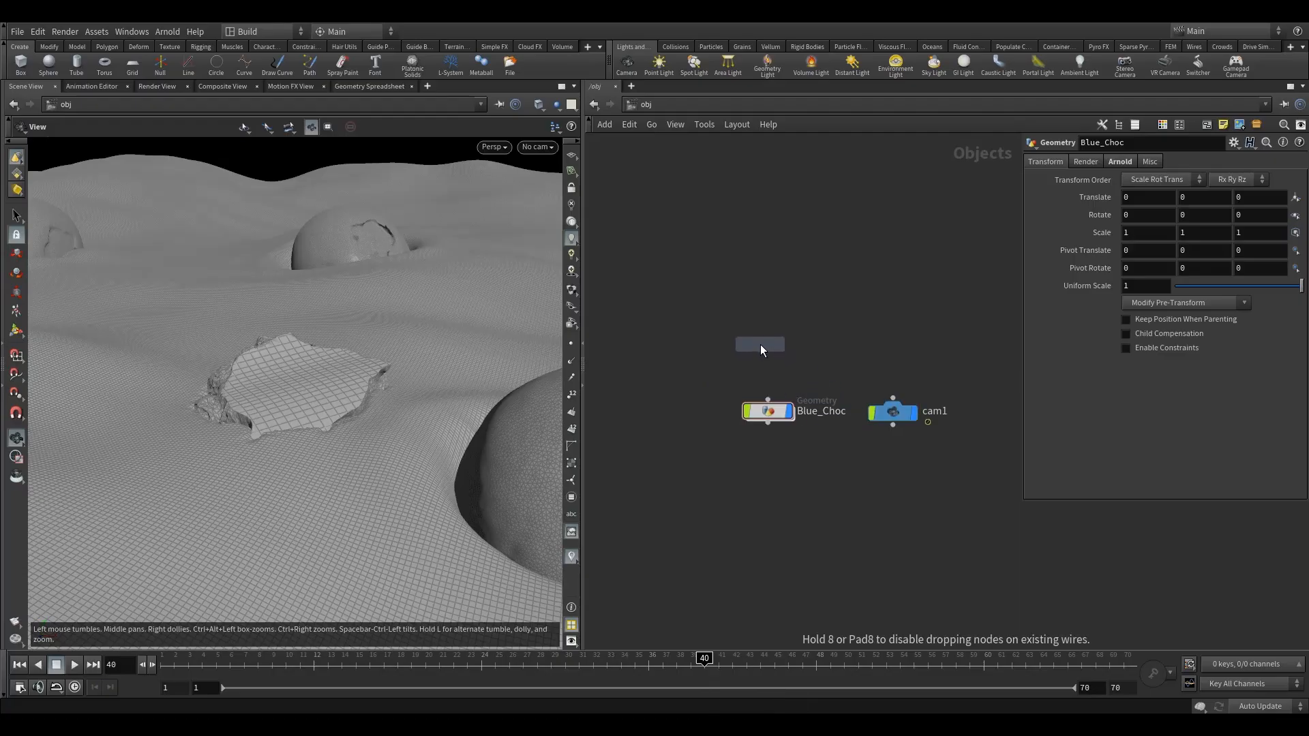
click(770, 351)
drag(769, 350, 763, 348)
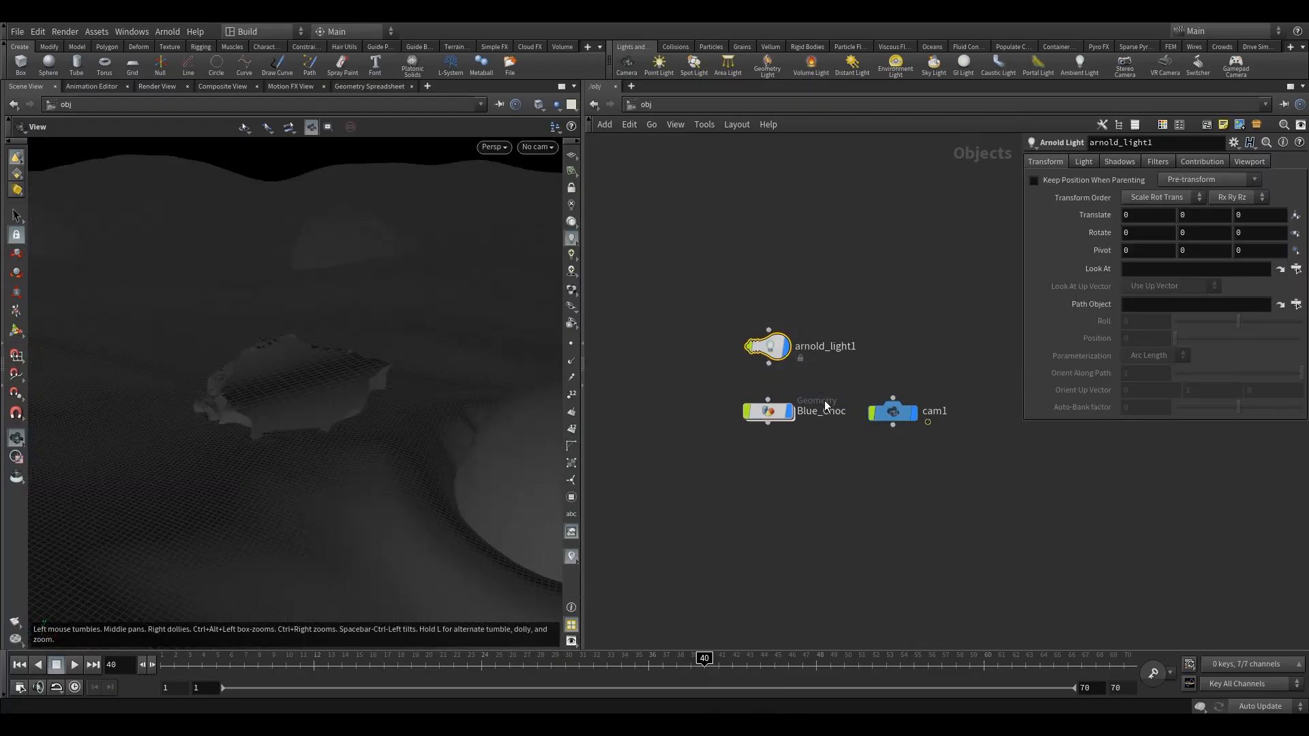
Create an Arnold render node in the out network
middle_drag(925, 294, 873, 311)
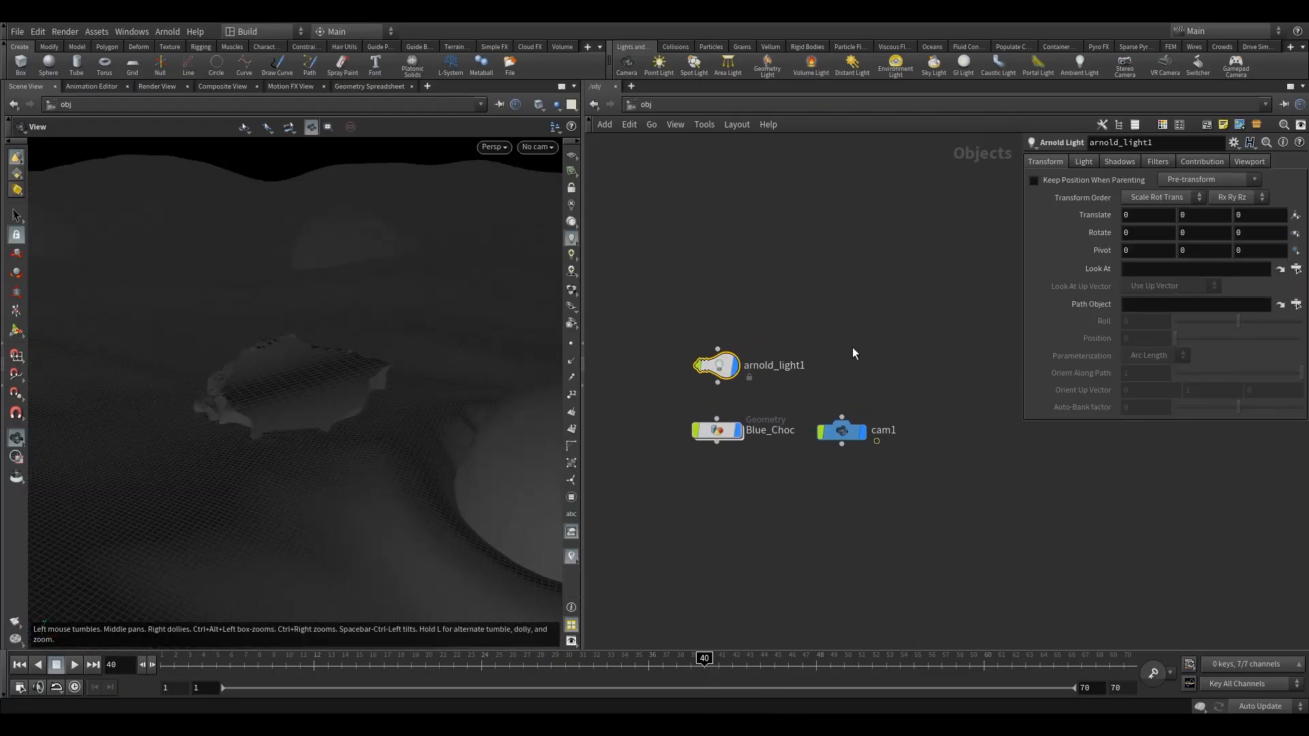
click(853, 429)
click(657, 104)
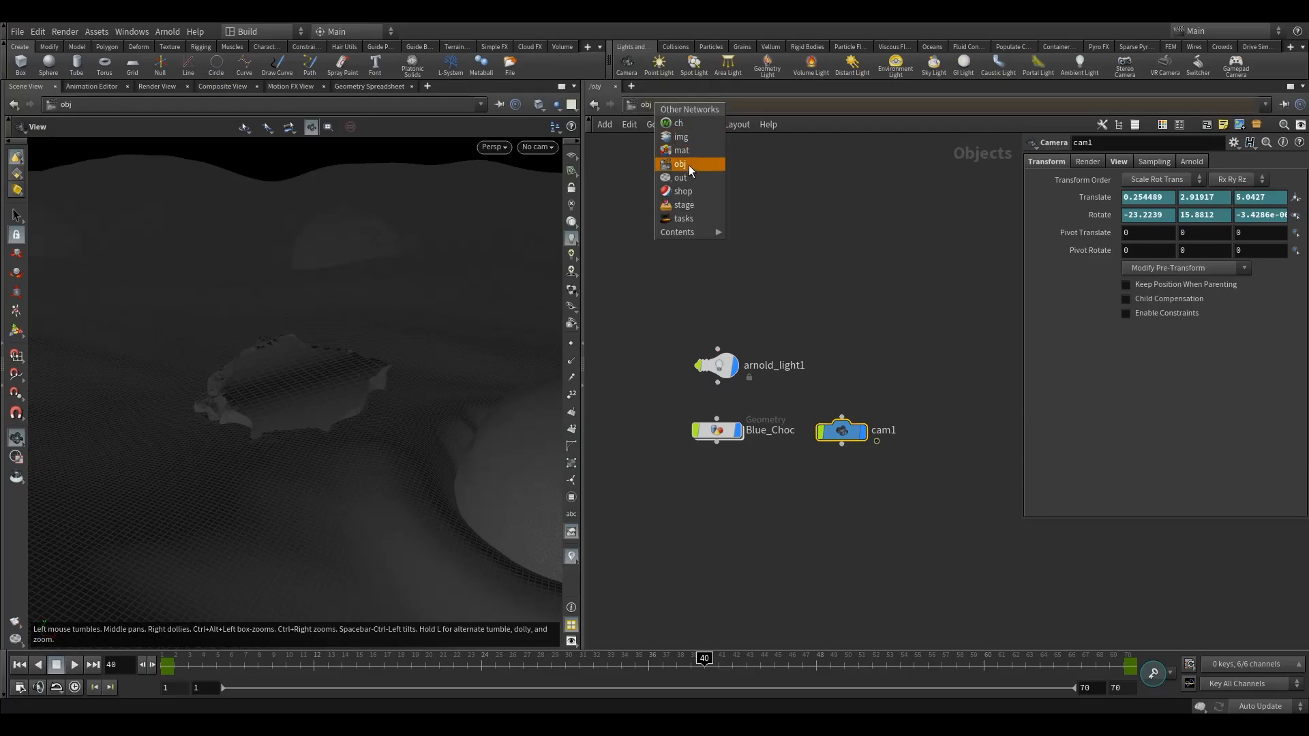
click(686, 178)
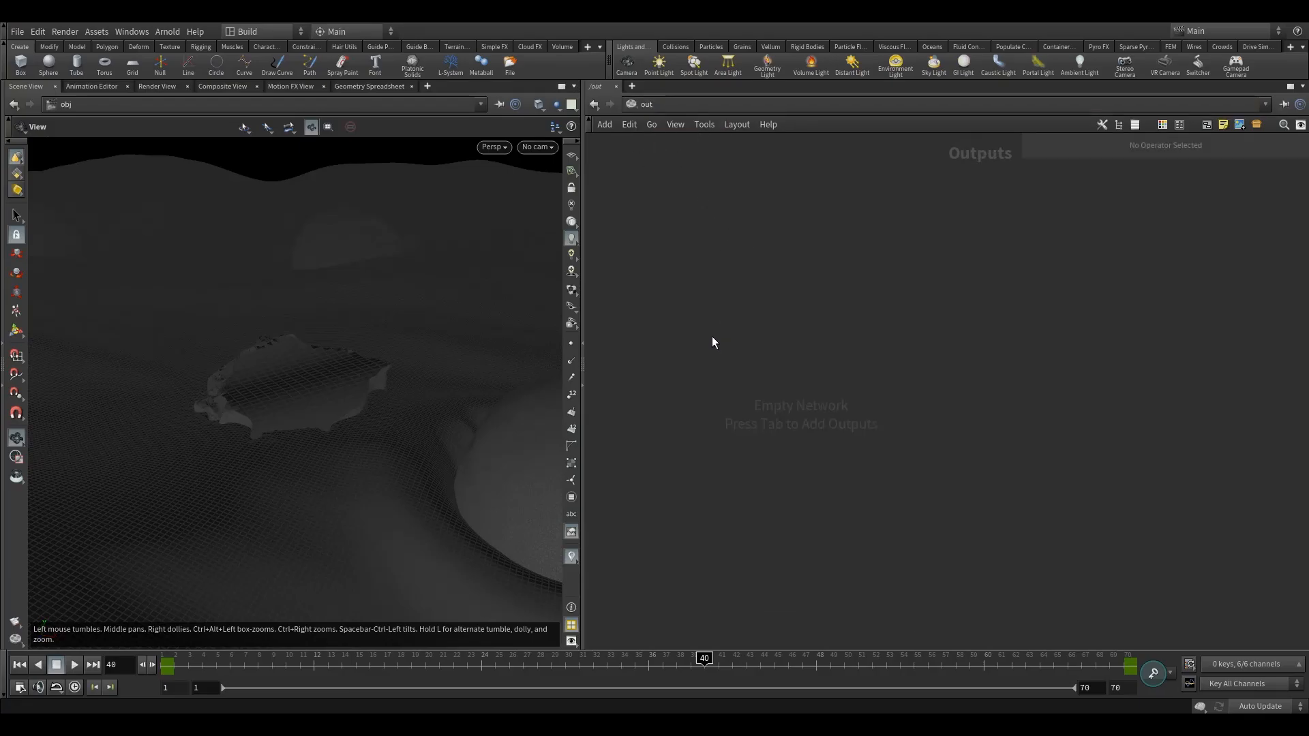
key(Tab)
text(ar)
click(818, 359)
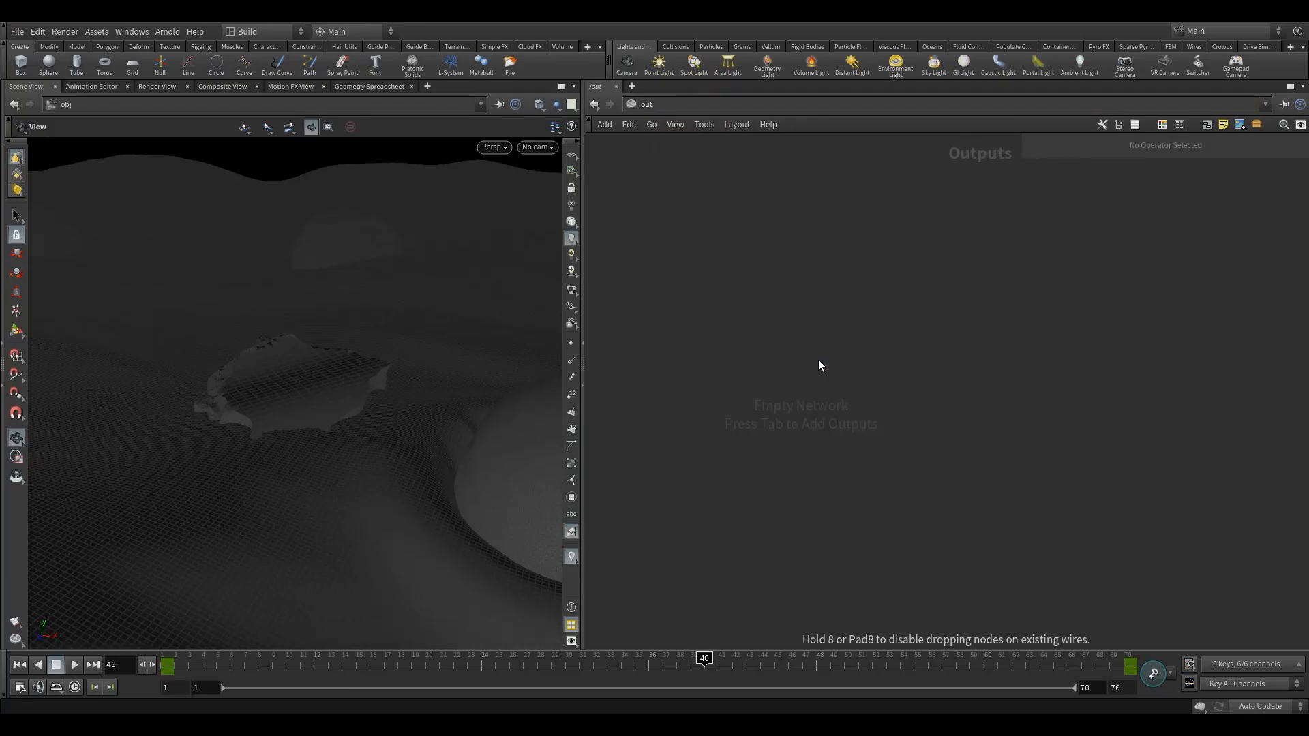
click(816, 360)
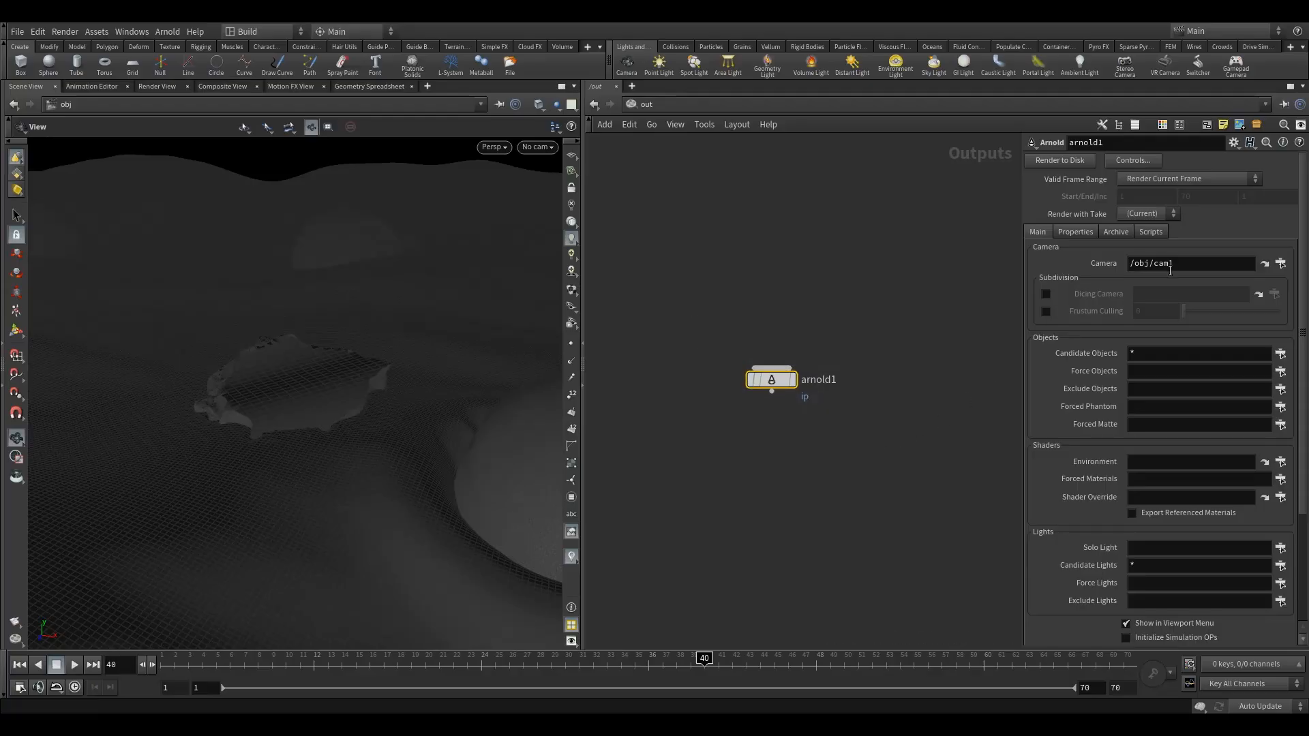
Compare the camera in the obj network with the Arnold output's camera path and review its candidate objects and lights
click(641, 104)
click(678, 170)
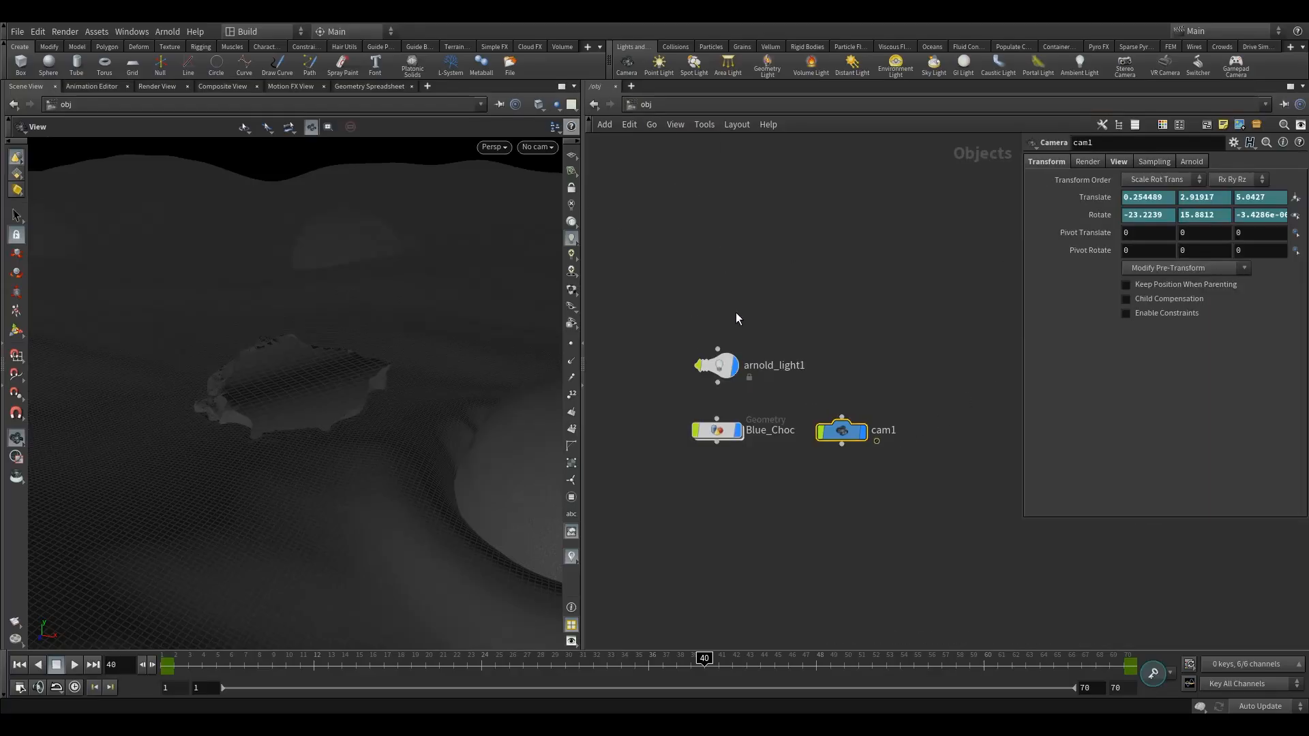
click(643, 106)
click(695, 177)
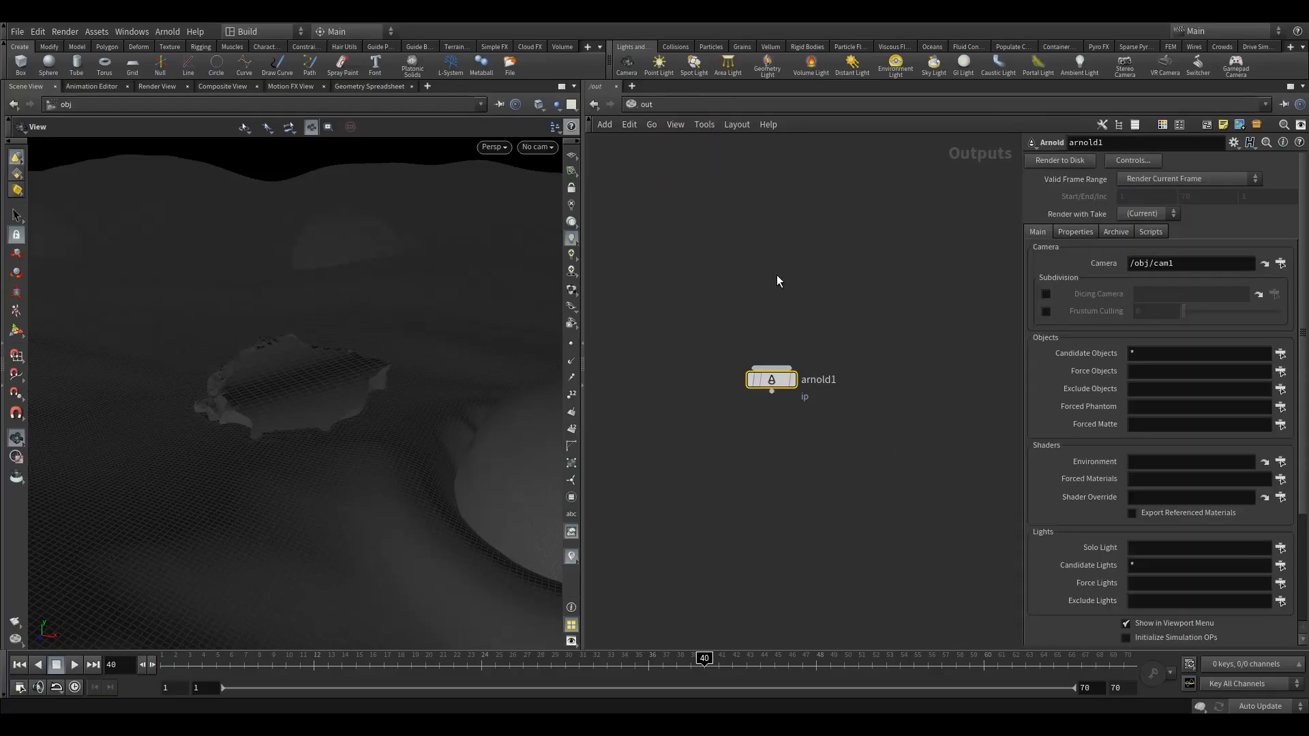
drag(741, 330, 794, 479)
middle_drag(827, 356, 841, 404)
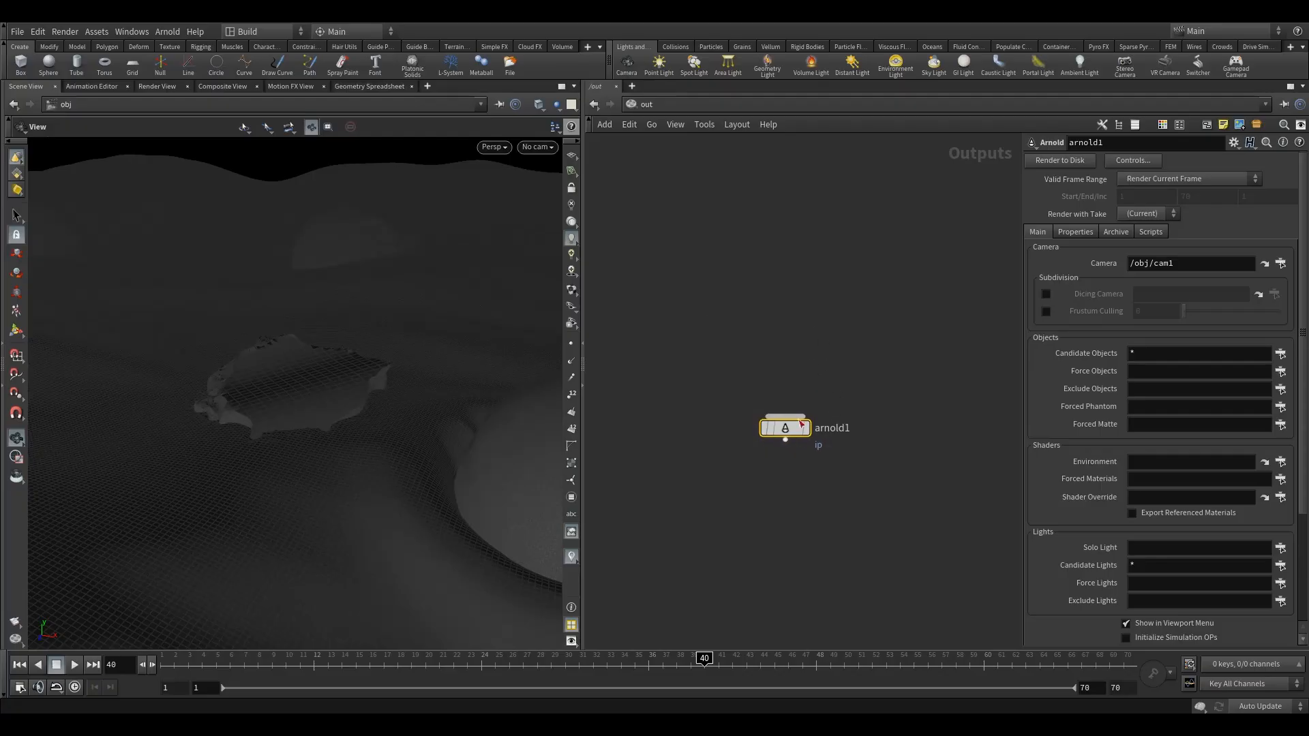
middle_drag(845, 307, 817, 343)
click(1148, 358)
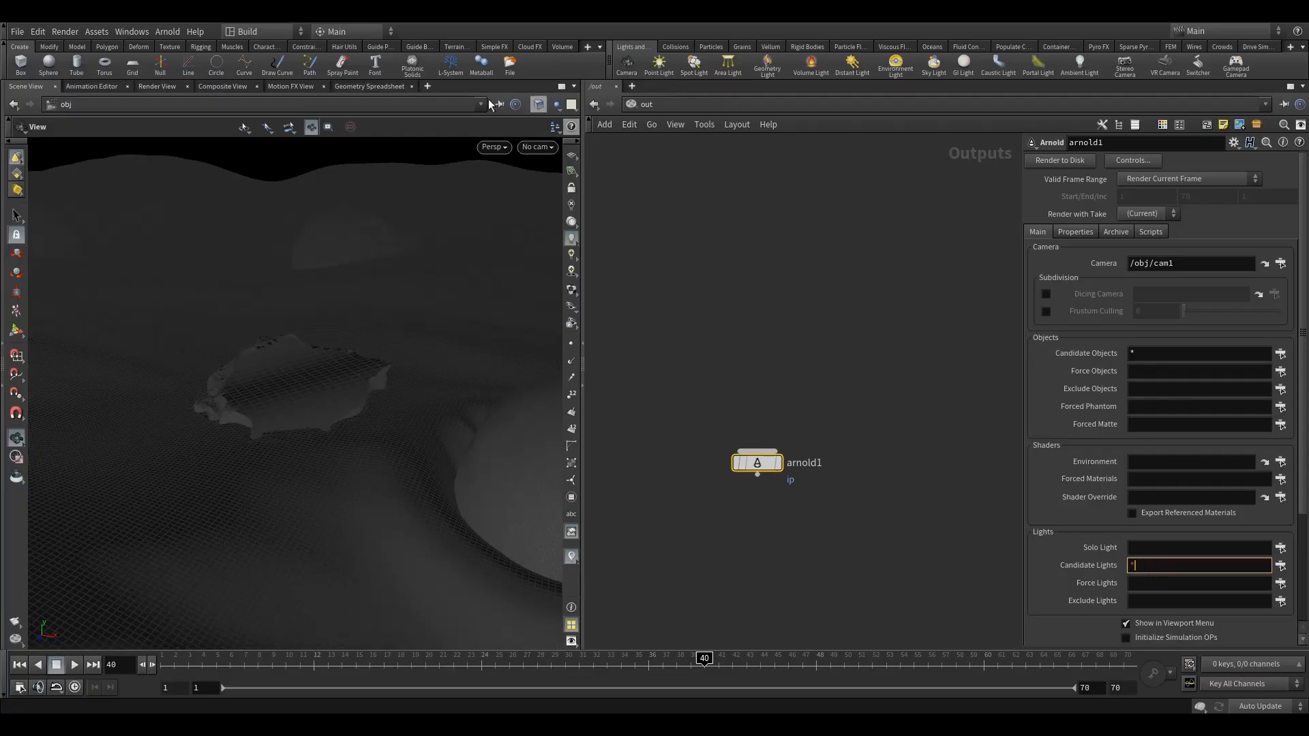
Start a test render of /out/arnold1 in the Render View and stop it
click(164, 88)
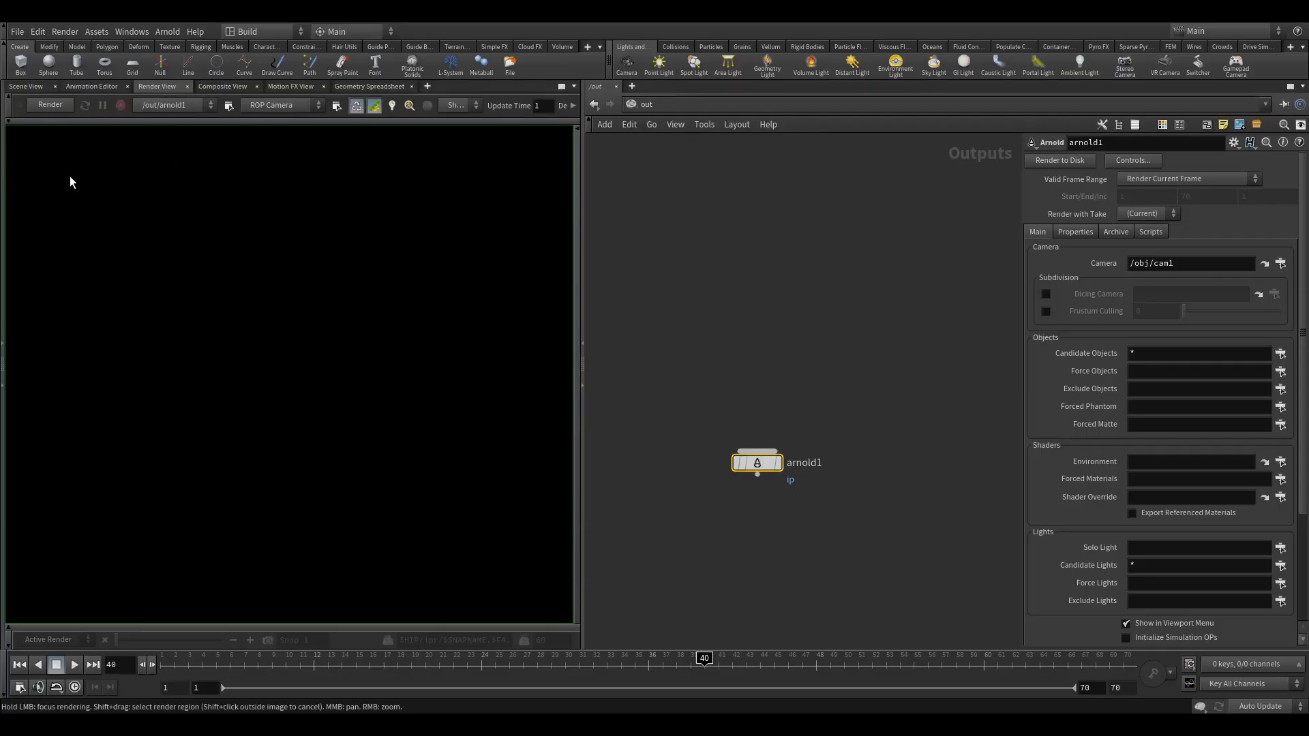
click(51, 105)
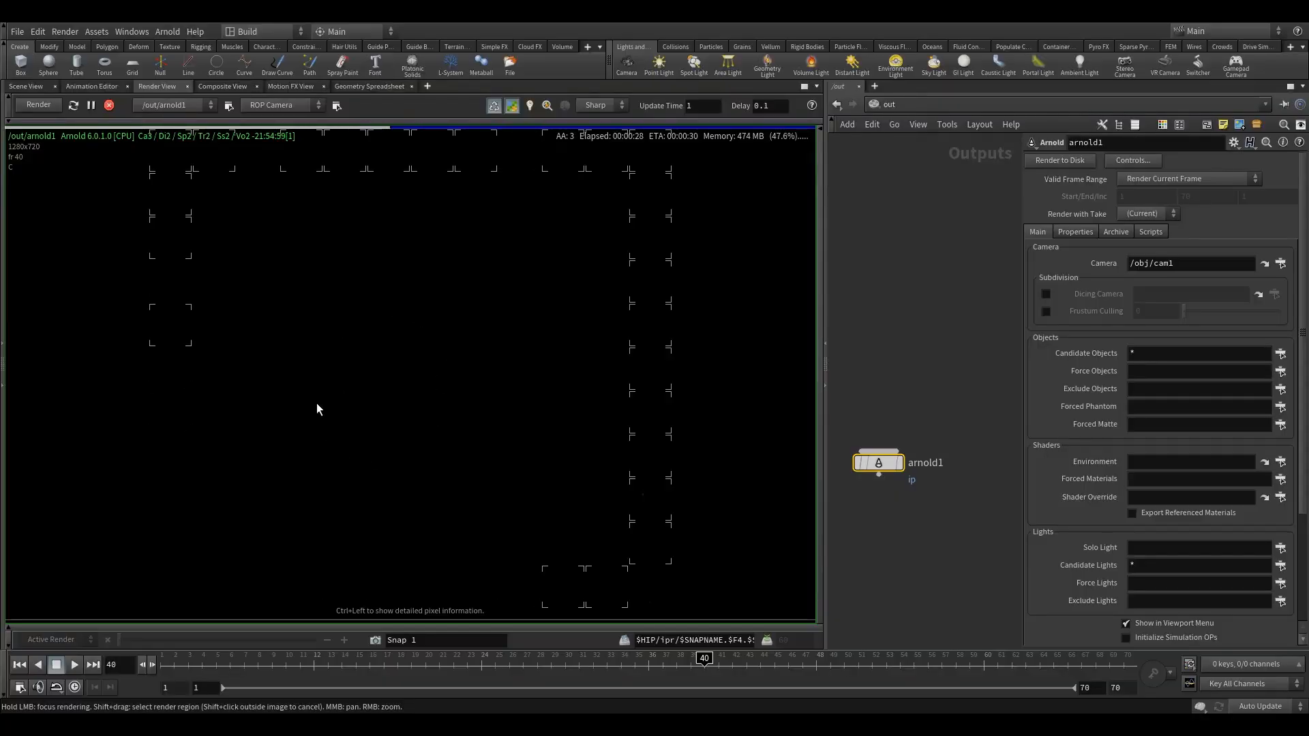
click(109, 105)
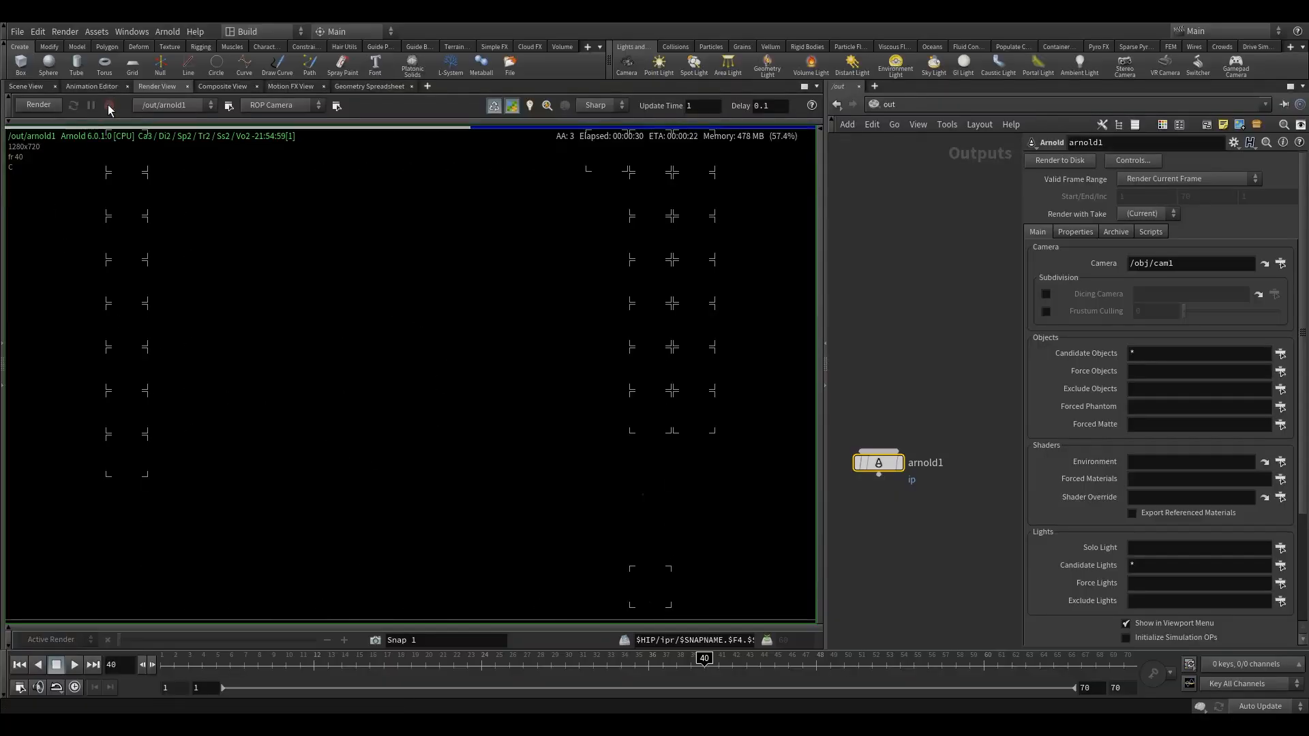
Go back to the scene view and look through cam1
click(30, 84)
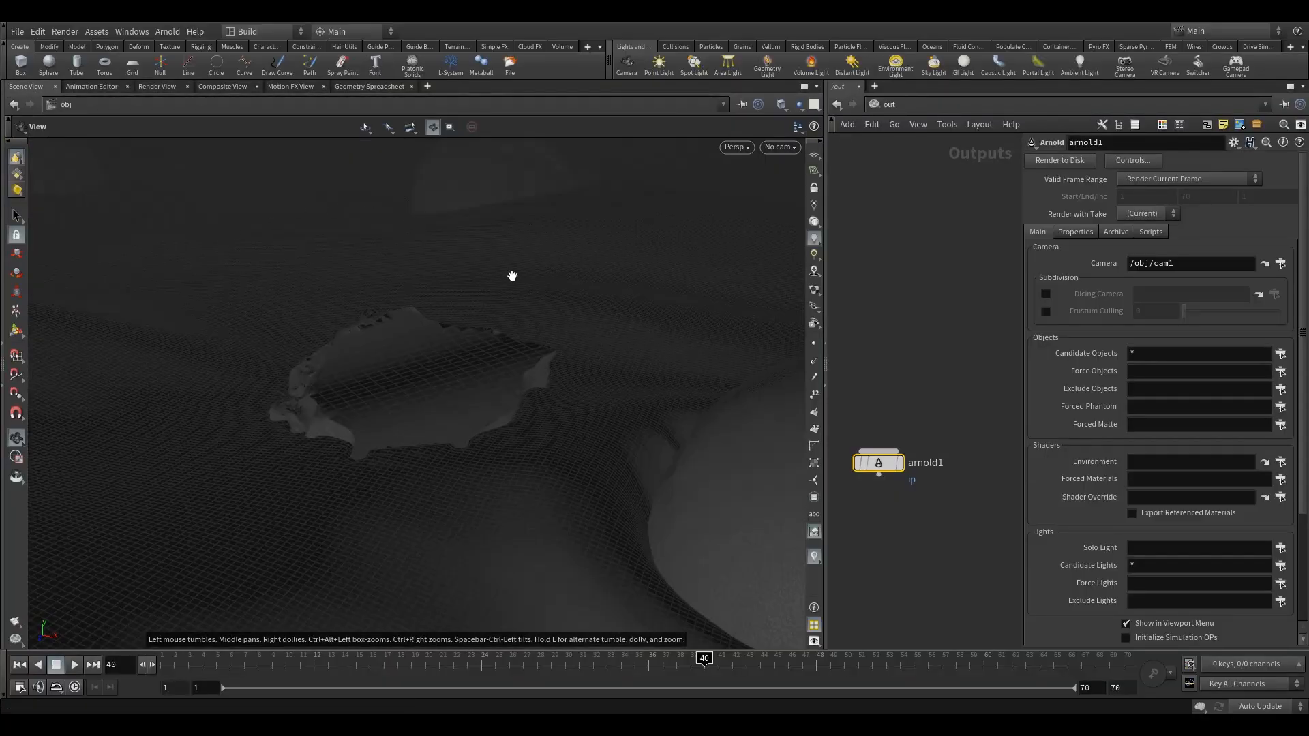
click(781, 147)
click(792, 207)
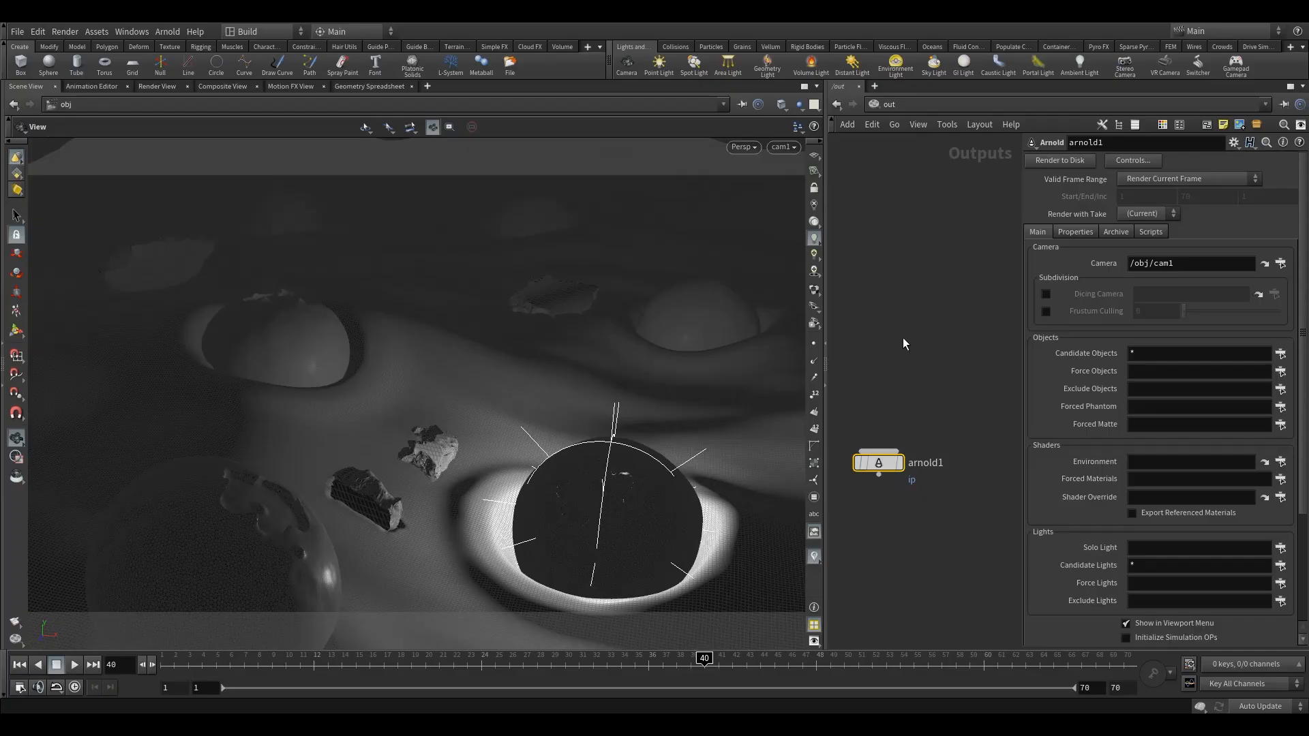
Raise arnold_light1 in the obj network to about 1.77 along Y
click(887, 103)
click(917, 164)
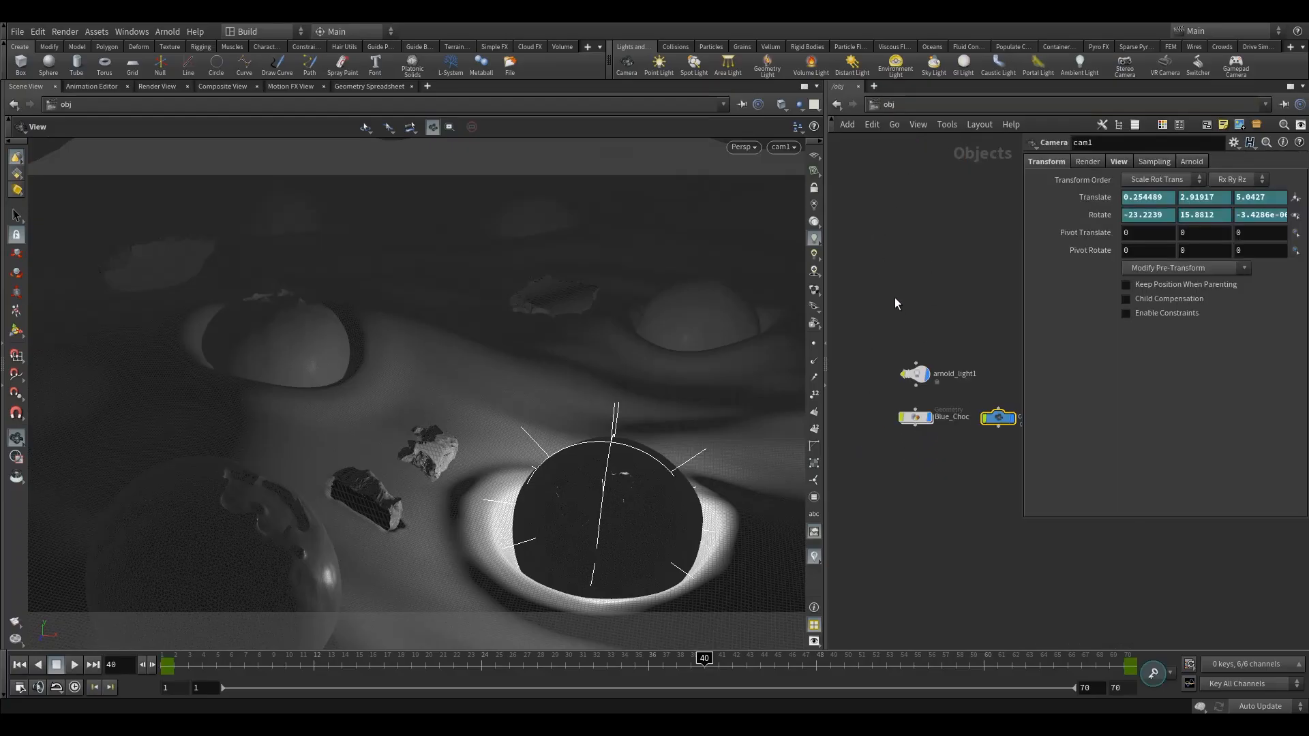
drag(893, 374, 946, 431)
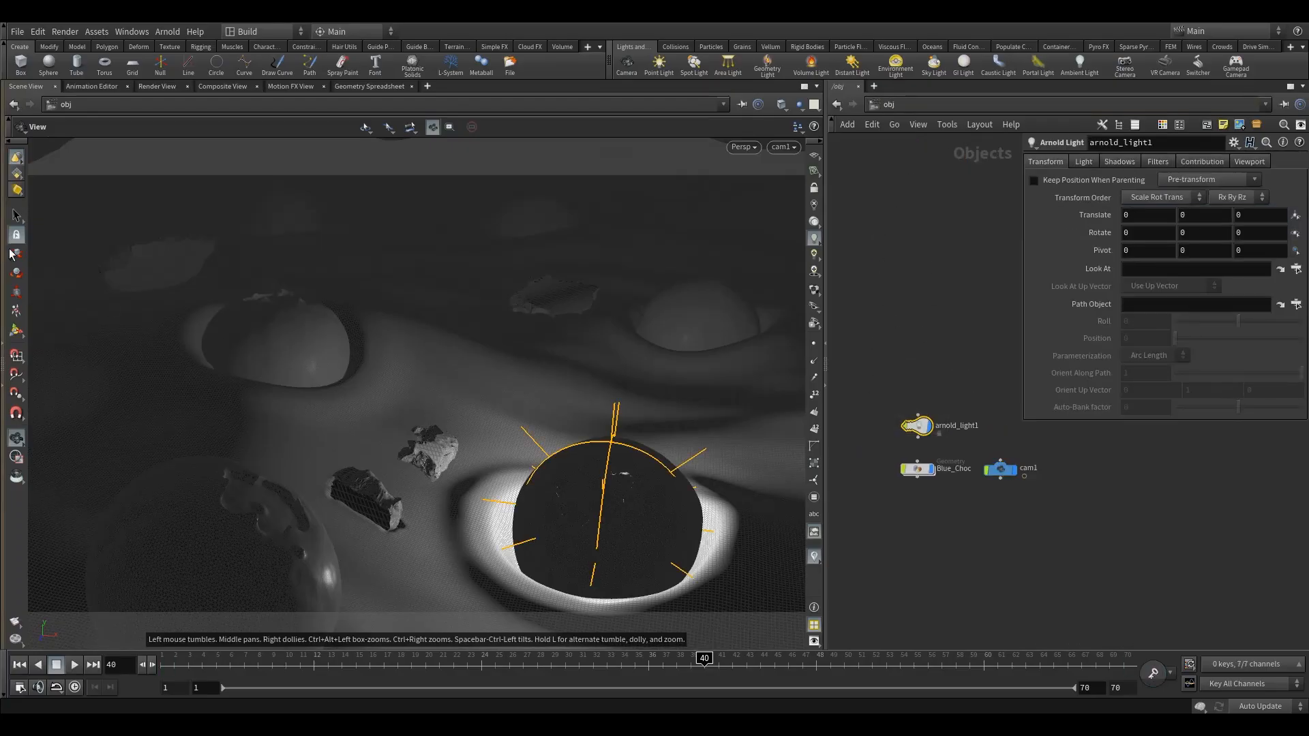
click(17, 331)
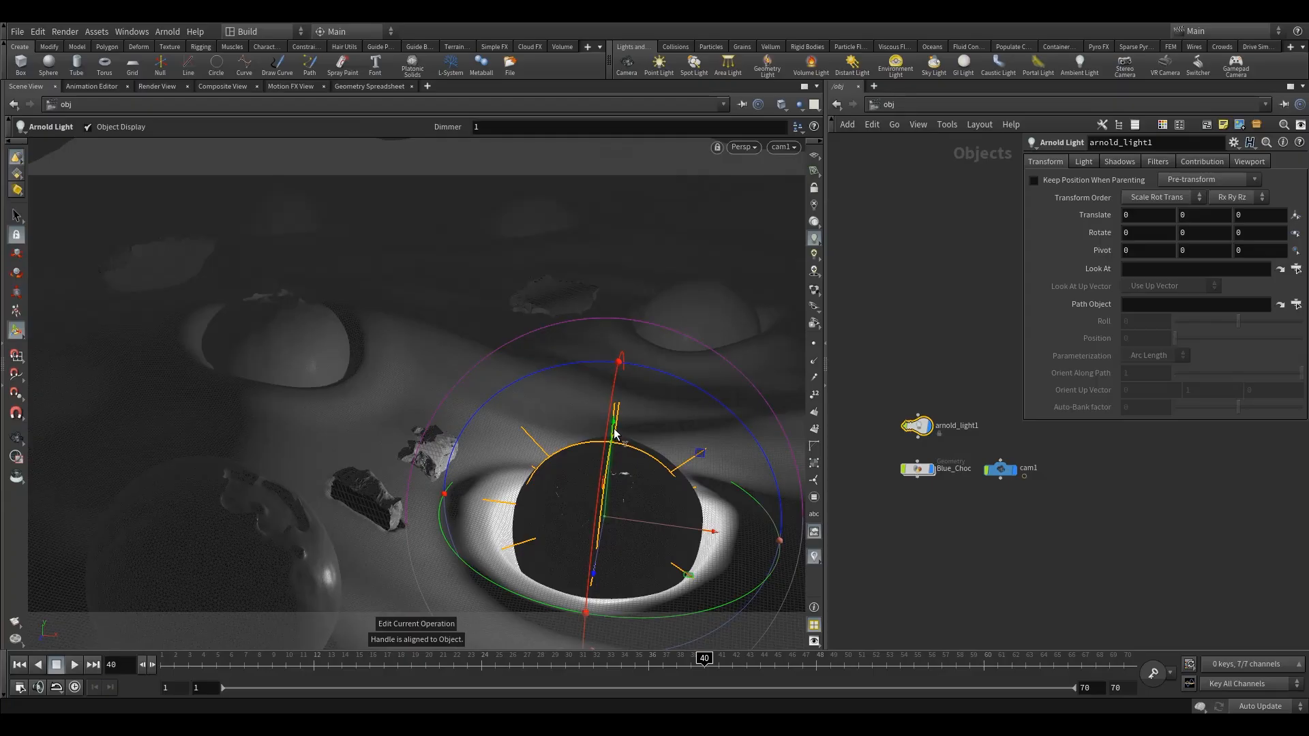
drag(615, 433, 564, 123)
drag(885, 374, 941, 443)
Render /out/arnold1 again in the Render View and inspect the yogurt, blueberries and chocolate
click(146, 87)
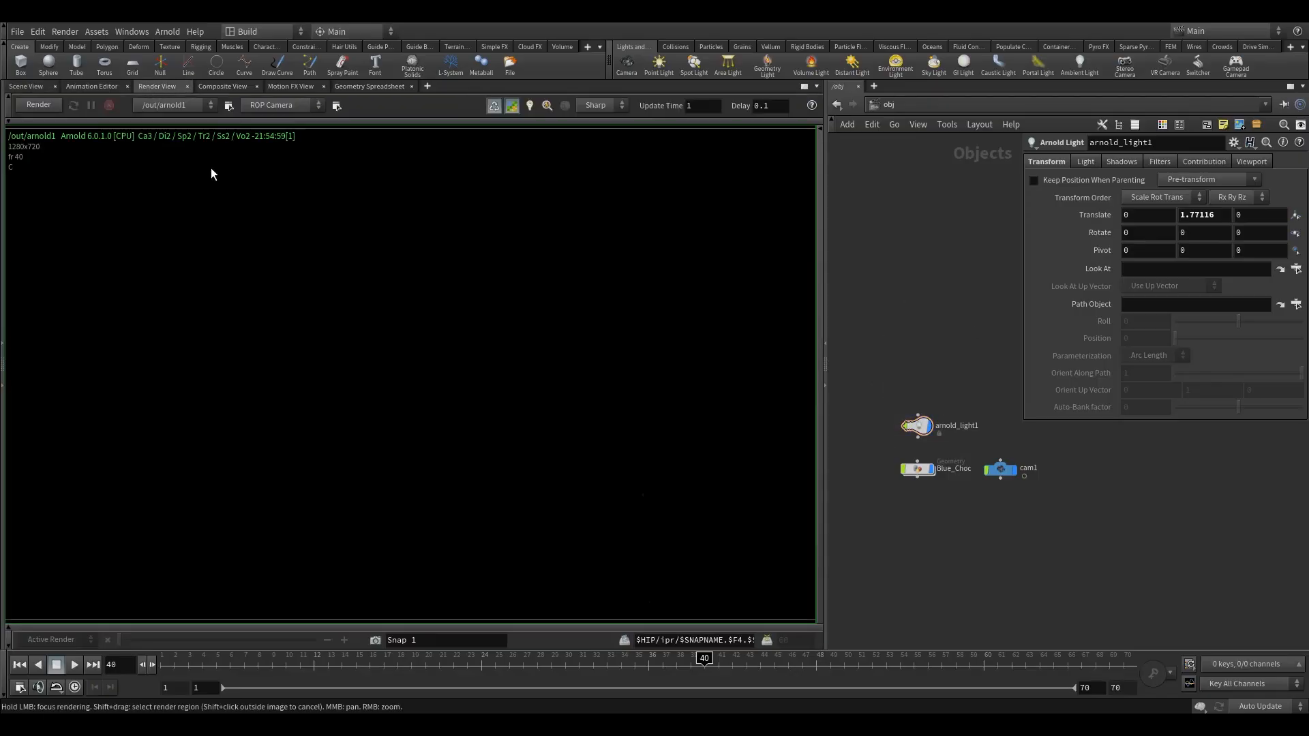
click(35, 103)
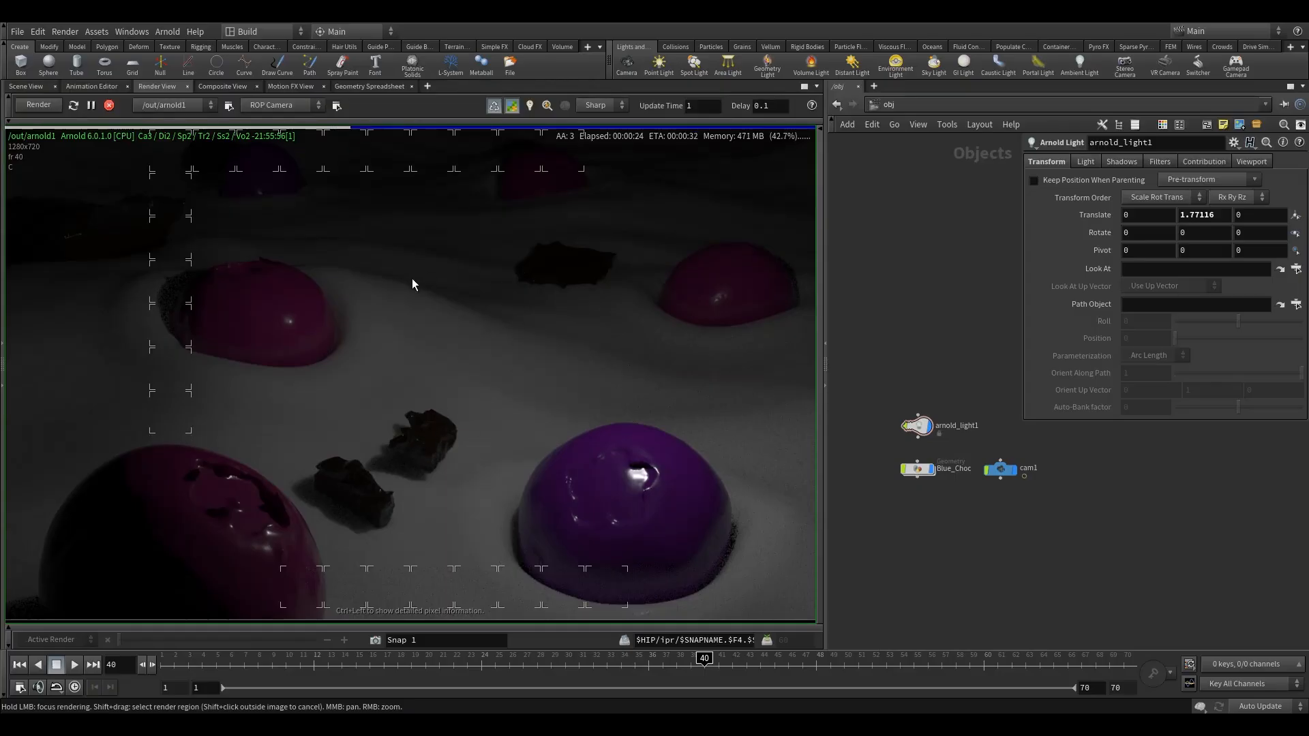
scroll(431, 351, down, 3)
scroll(440, 353, up, 2)
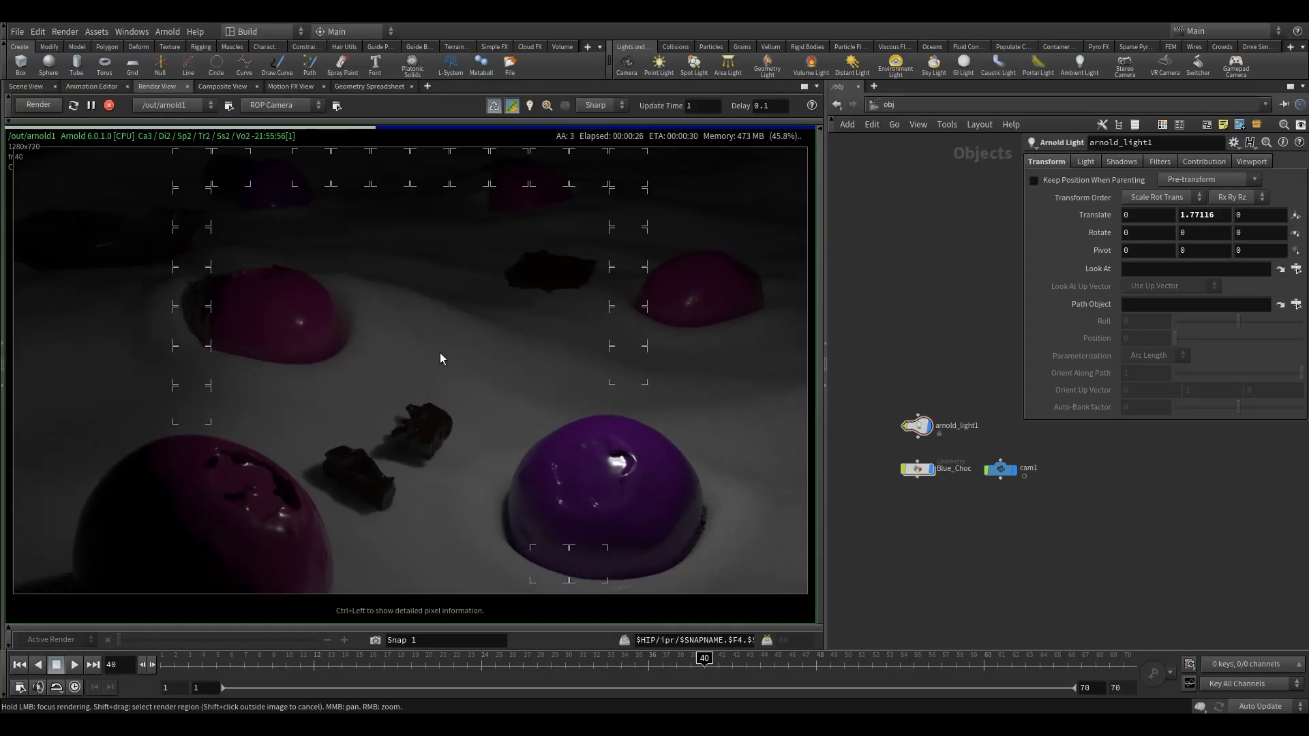